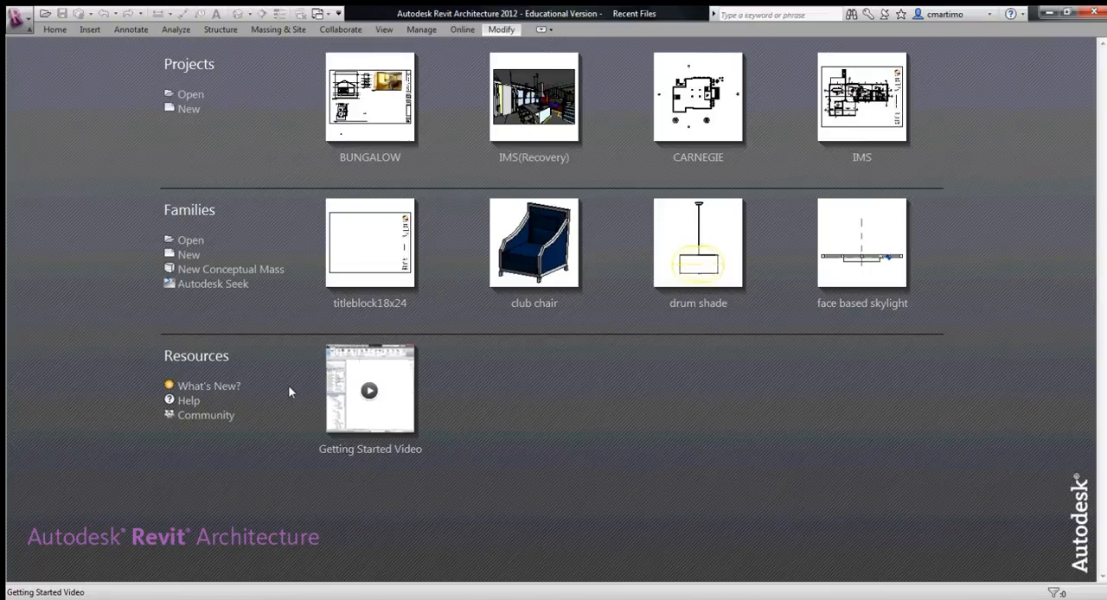
# - Open the titleblock18x24 family and examine its logo, project text, sheet name, scale, date and sheet number areas
pyautogui.click(382, 311)
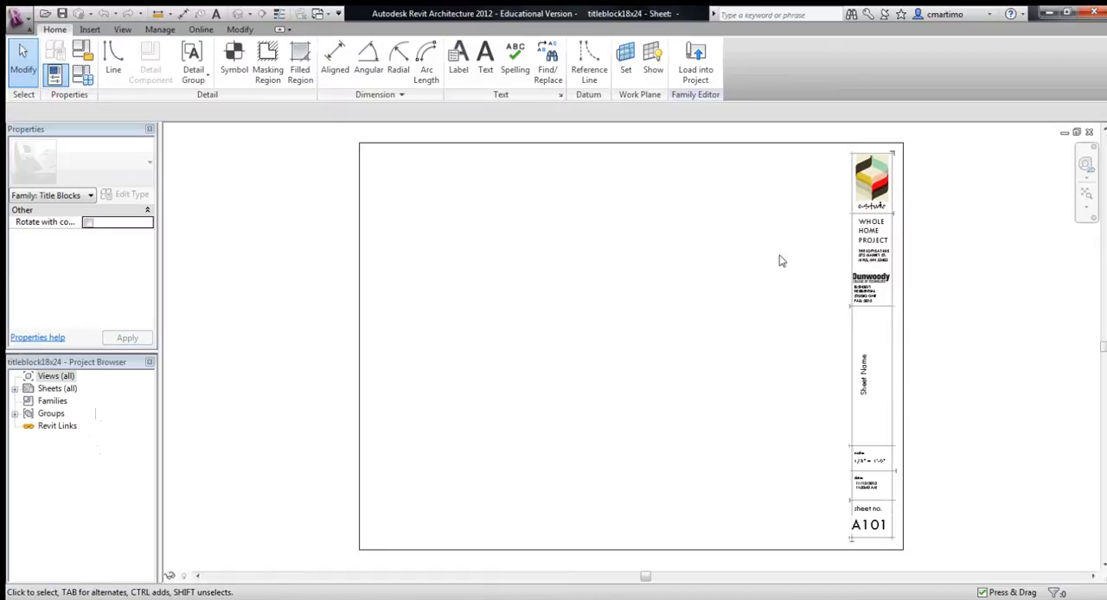
pyautogui.moveTo(791, 301); pyautogui.dragTo(482, 321, button='middle')
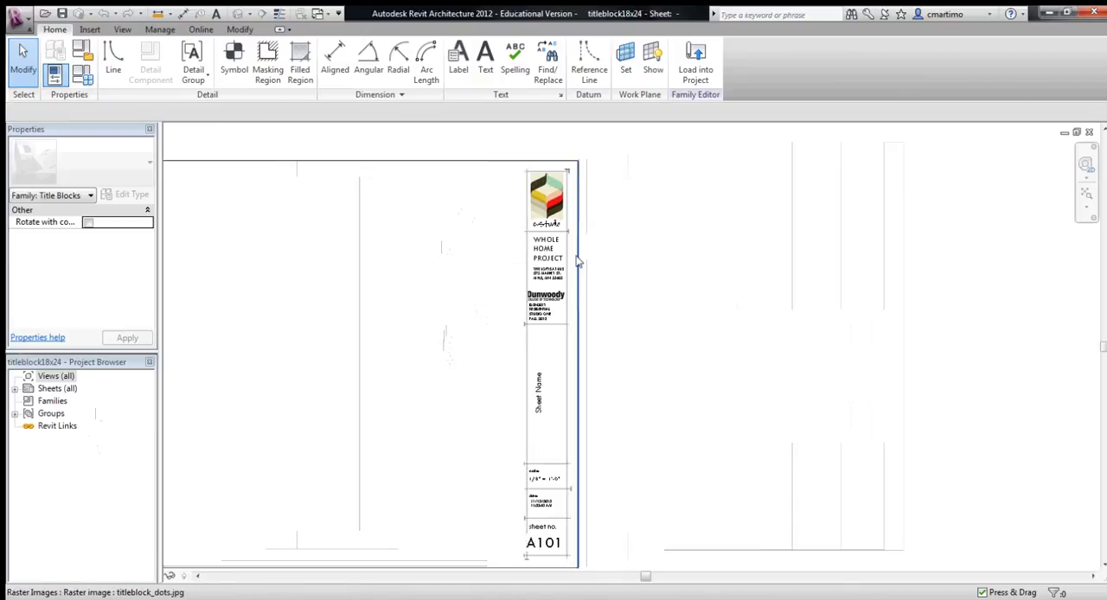
pyautogui.scroll(2, 558, 260)
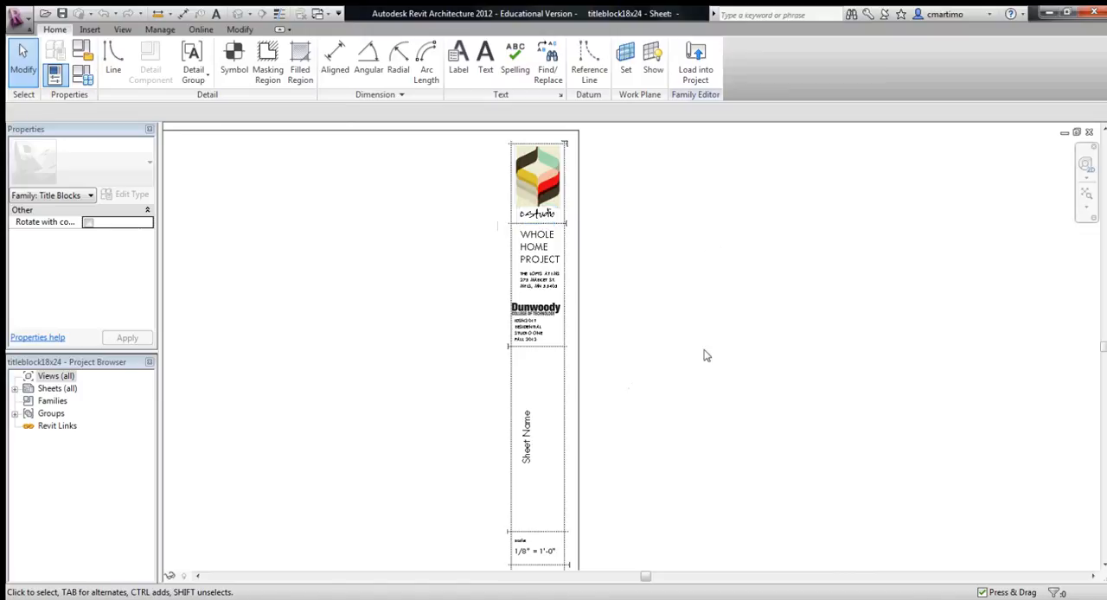
pyautogui.moveTo(707, 375); pyautogui.dragTo(731, 301, button='middle')
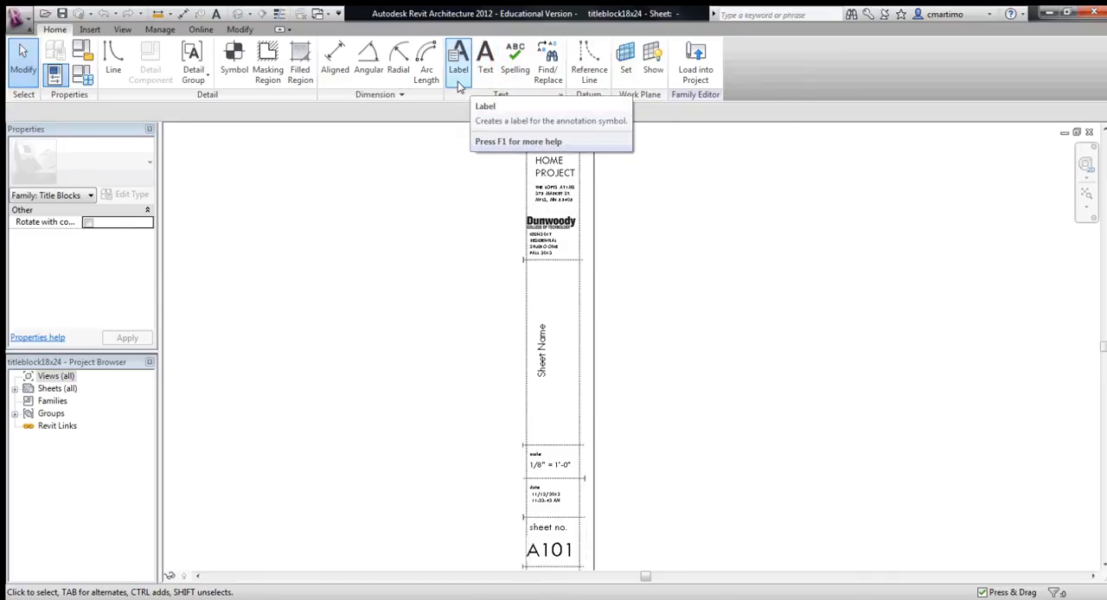
pyautogui.moveTo(474, 232); pyautogui.dragTo(426, 298, button='middle')
pyautogui.scroll(3, 401, 308)
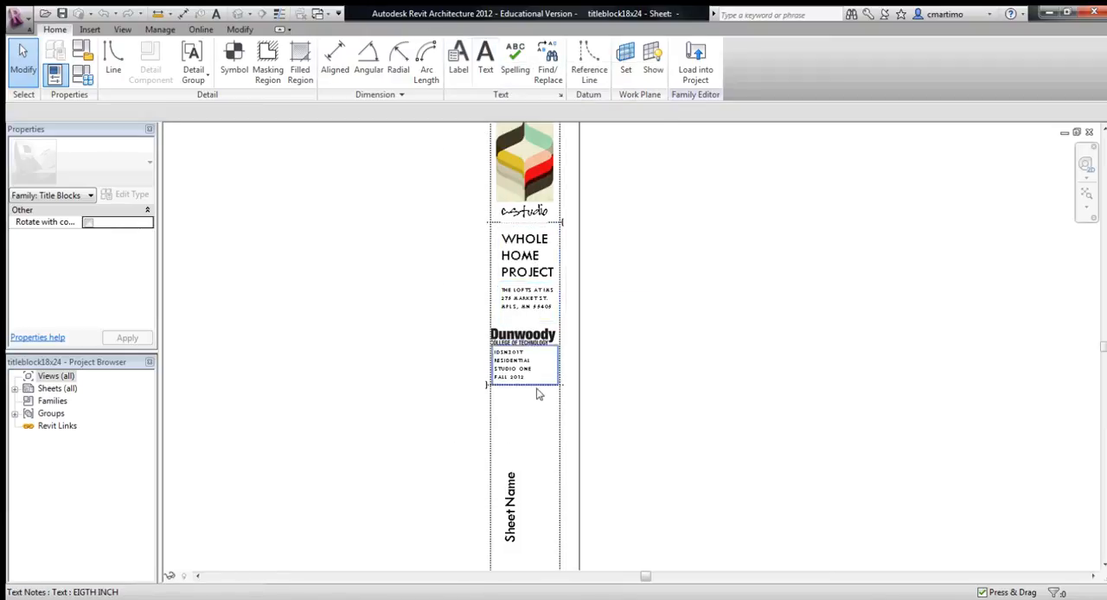
pyautogui.moveTo(652, 465); pyautogui.dragTo(644, 200, button='middle')
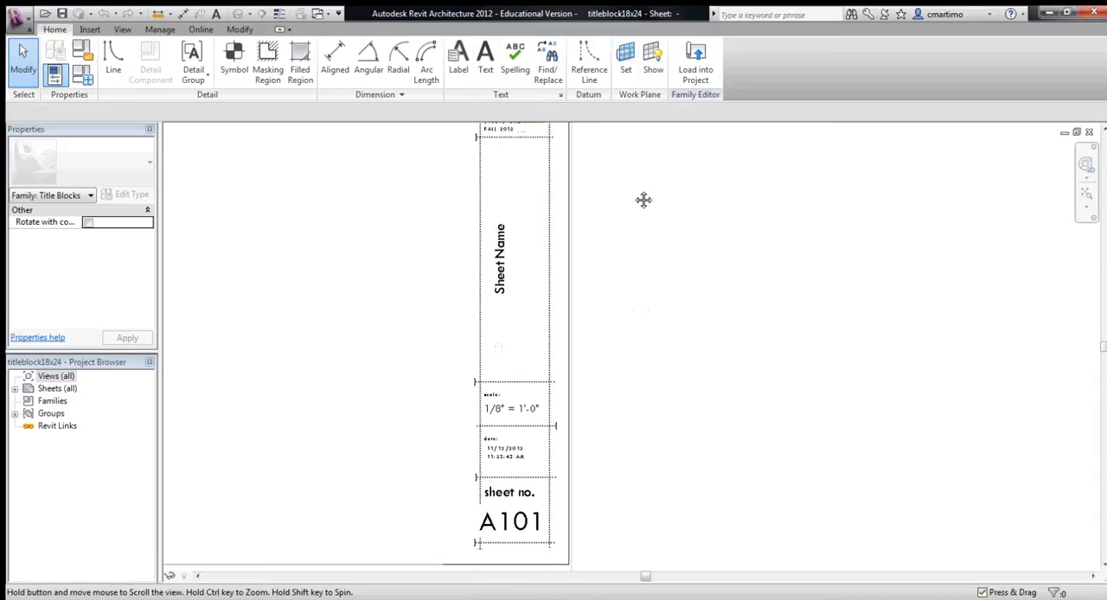
pyautogui.moveTo(622, 346); pyautogui.dragTo(635, 320, button='middle')
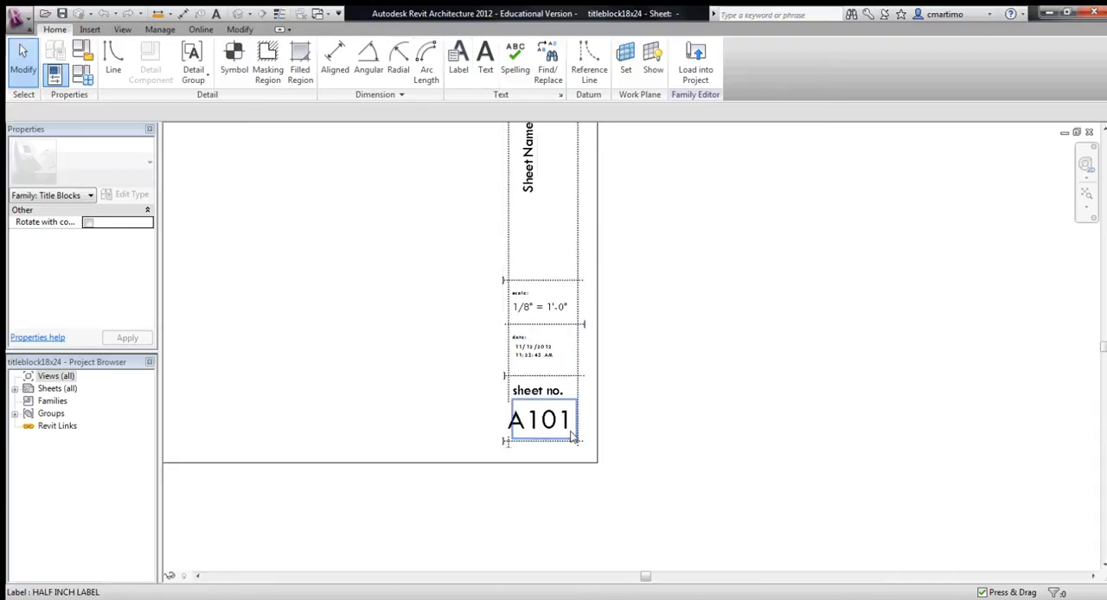
pyautogui.moveTo(655, 375); pyautogui.dragTo(755, 397, button='middle')
pyautogui.scroll(-2, 755, 397)
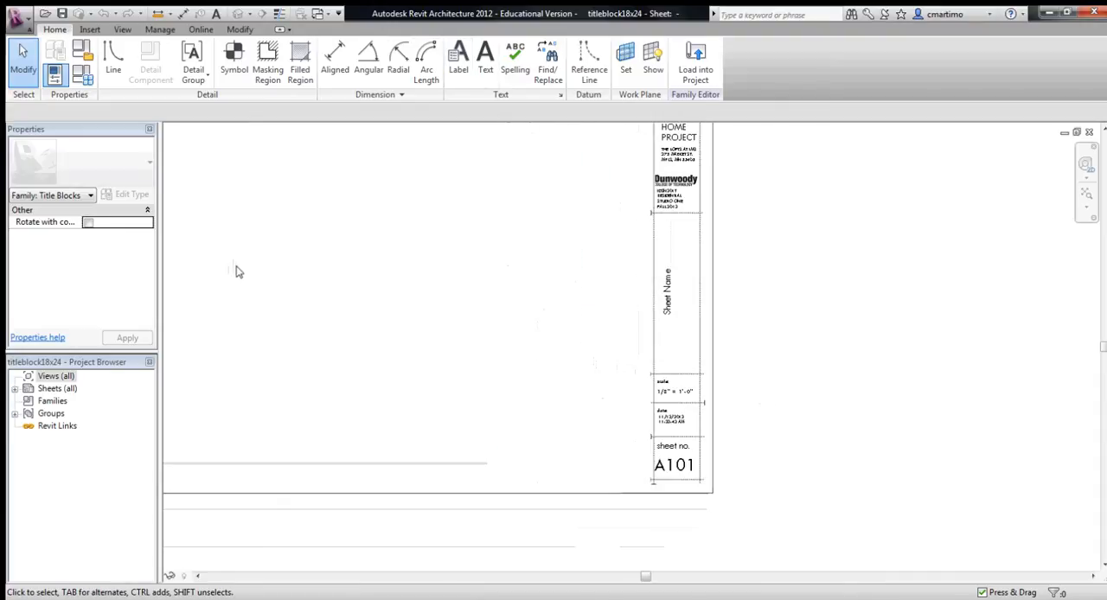
pyautogui.scroll(2, 680, 476)
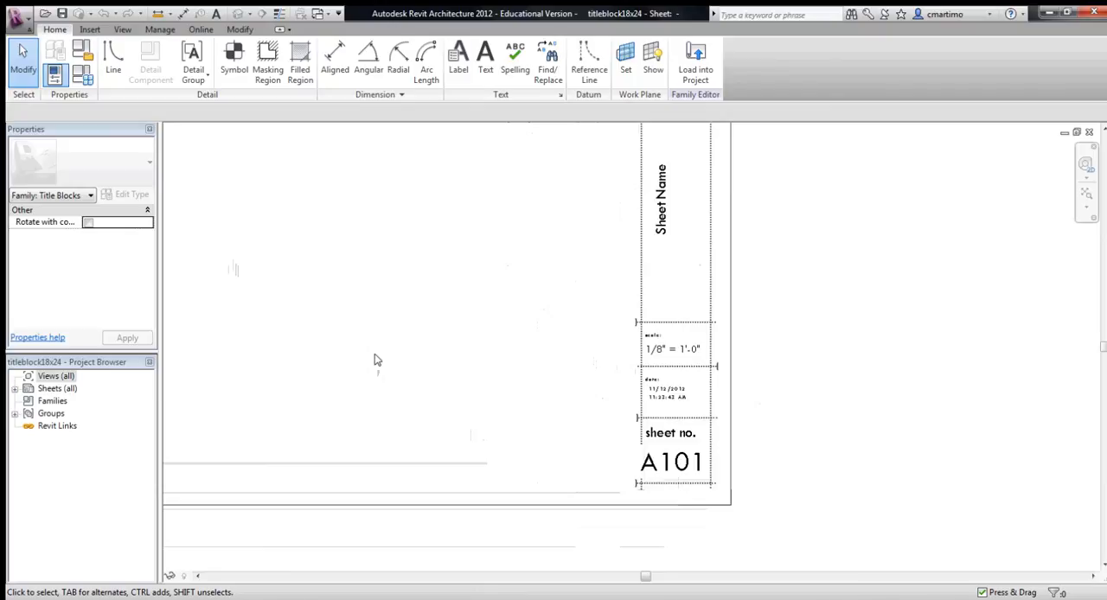
pyautogui.moveTo(438, 237); pyautogui.dragTo(667, 383, button='middle')
pyautogui.scroll(-3, 667, 383)
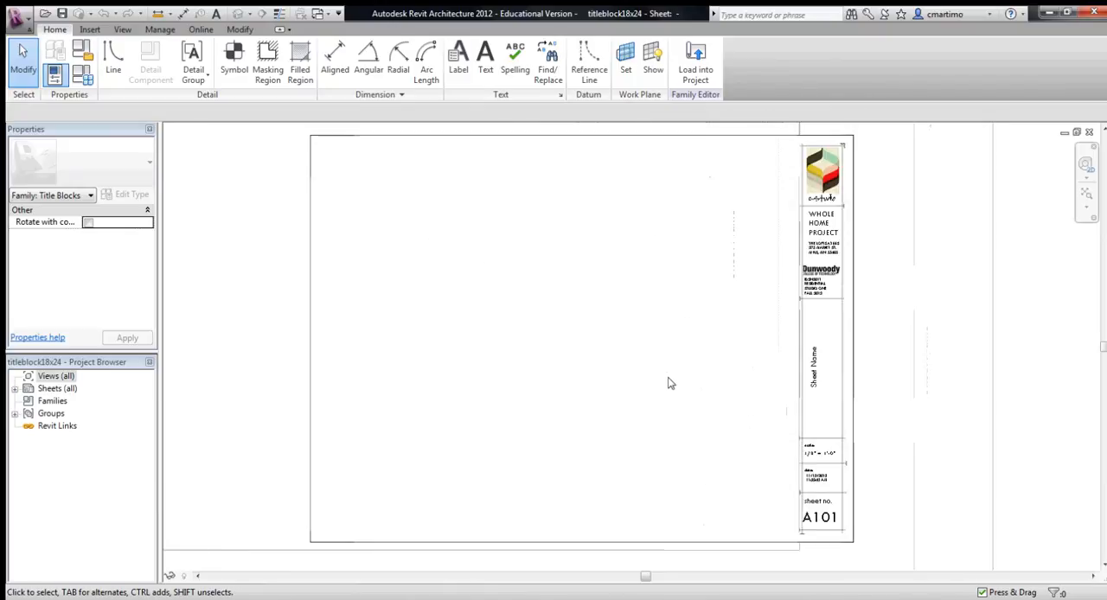
# - Create a new family from the D - 36 x 24 template in the Titleblocks folder
pyautogui.click(19, 17)
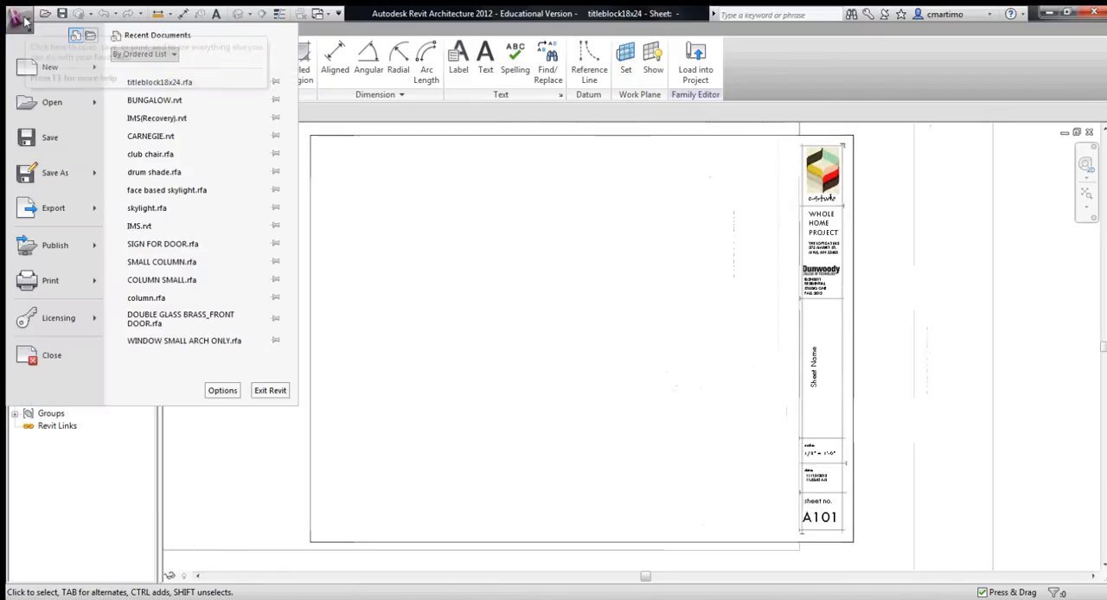
pyautogui.moveTo(96, 78)
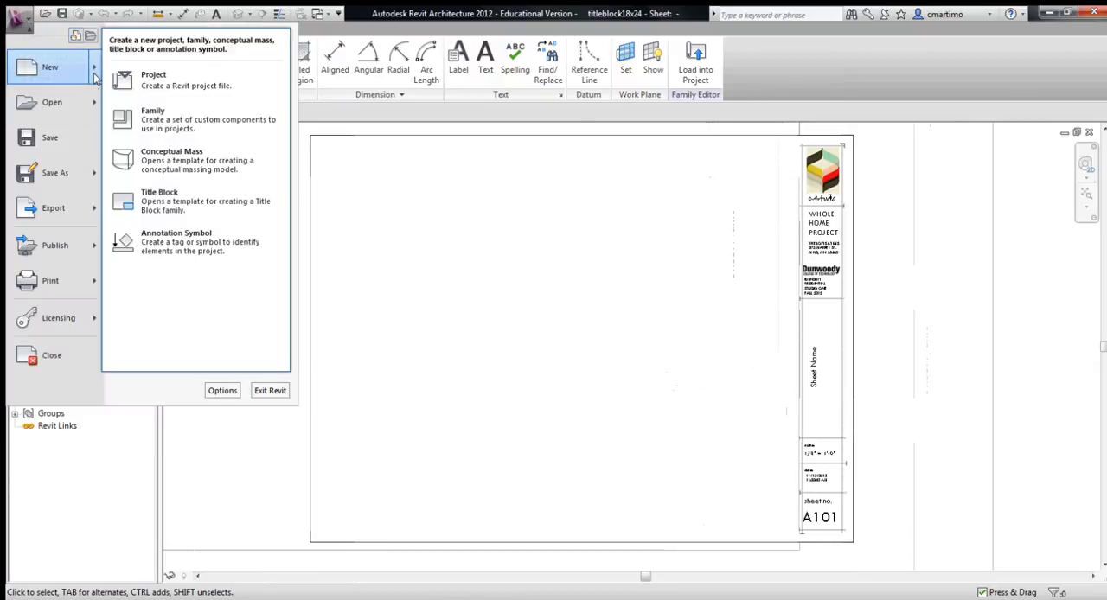
pyautogui.click(166, 107)
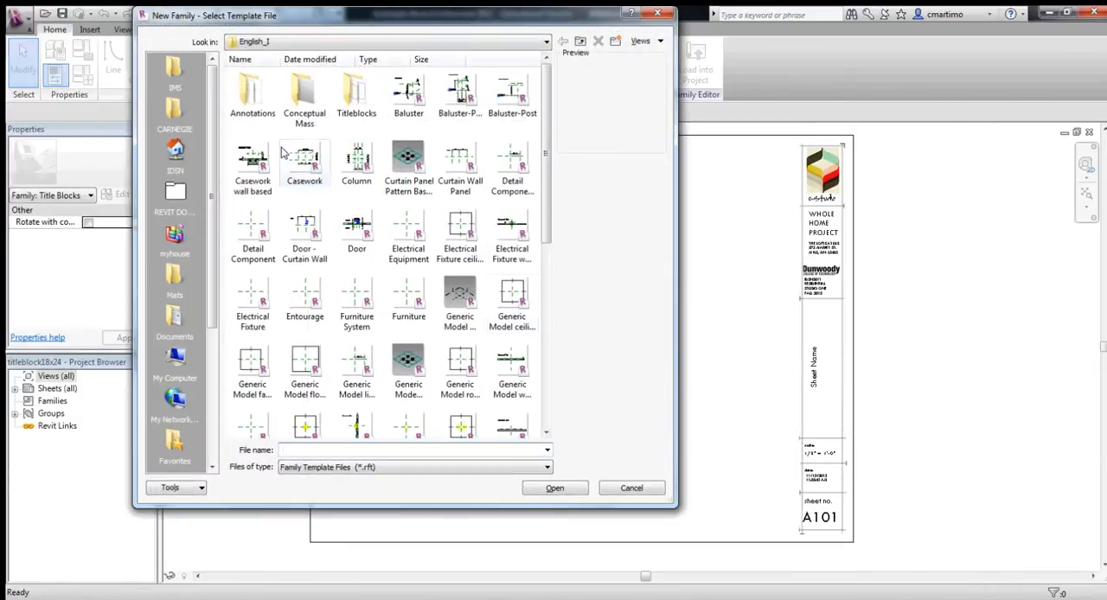
pyautogui.doubleClick(354, 90)
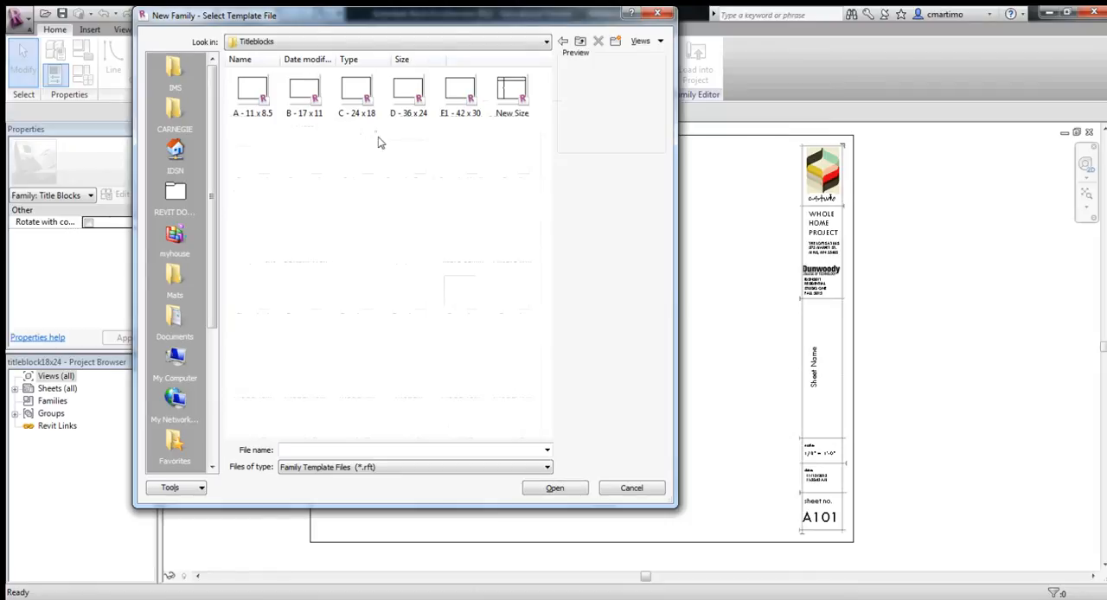
pyautogui.click(414, 104)
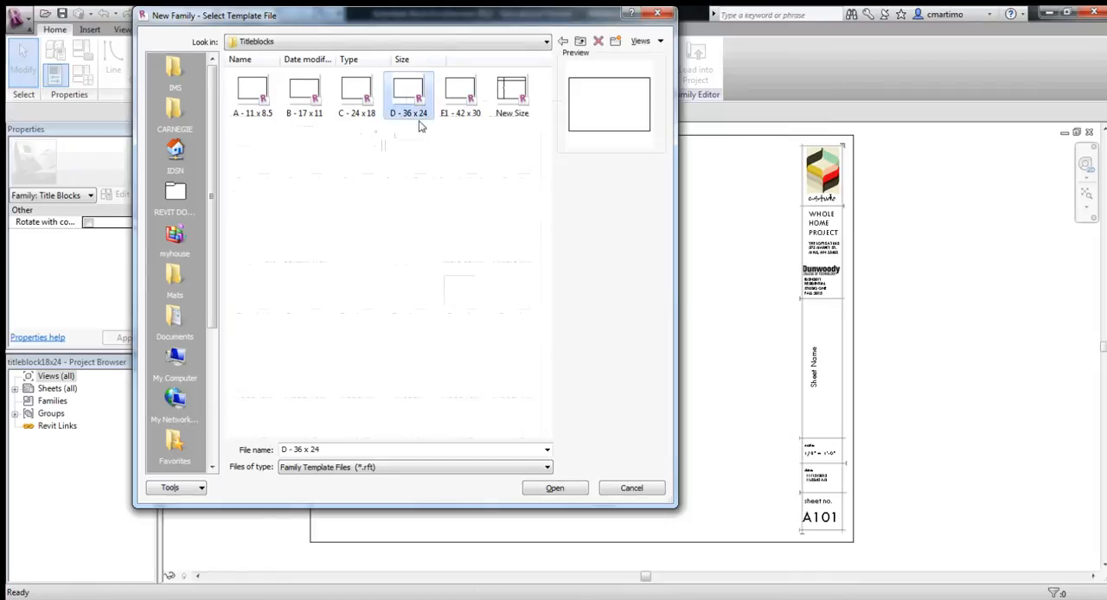
pyautogui.click(554, 489)
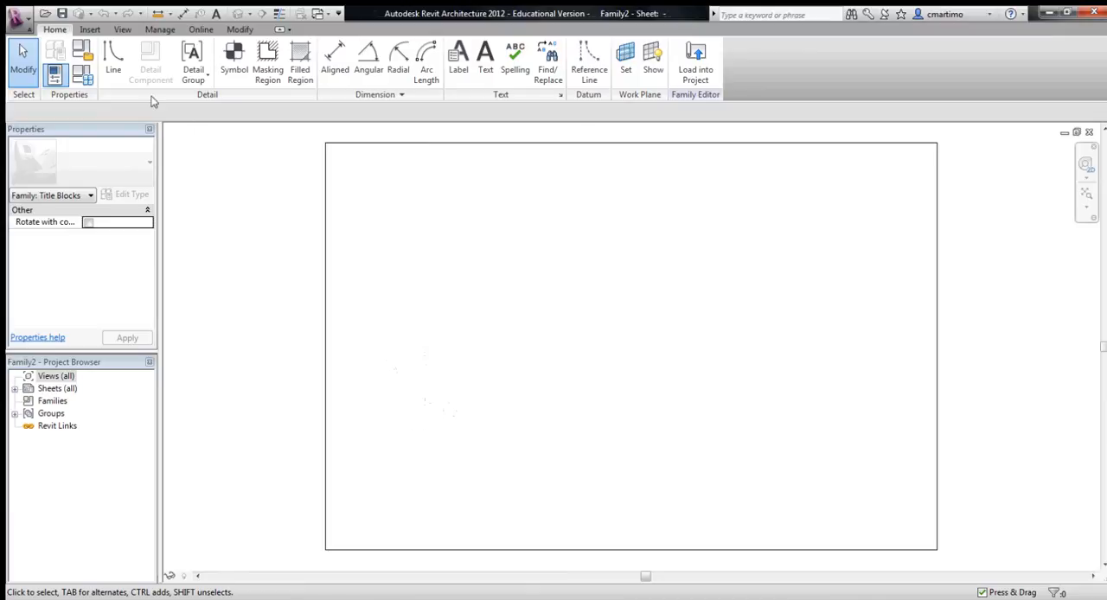
# - Draw a 35" by 23" rectangular border line just inside the sheet edge
pyautogui.click(112, 69)
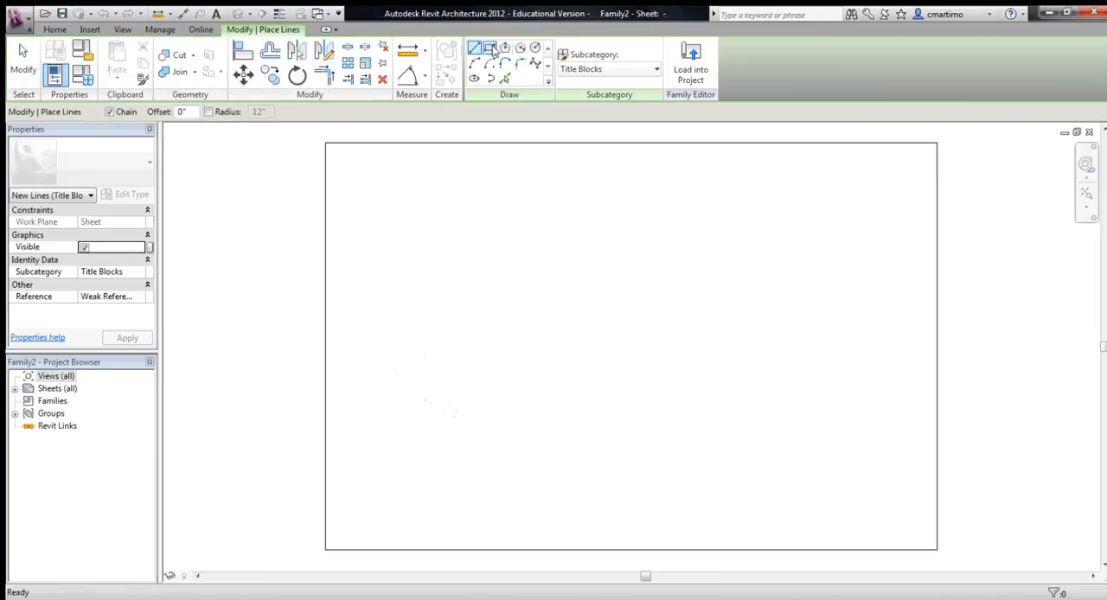
pyautogui.click(490, 48)
pyautogui.click(334, 147)
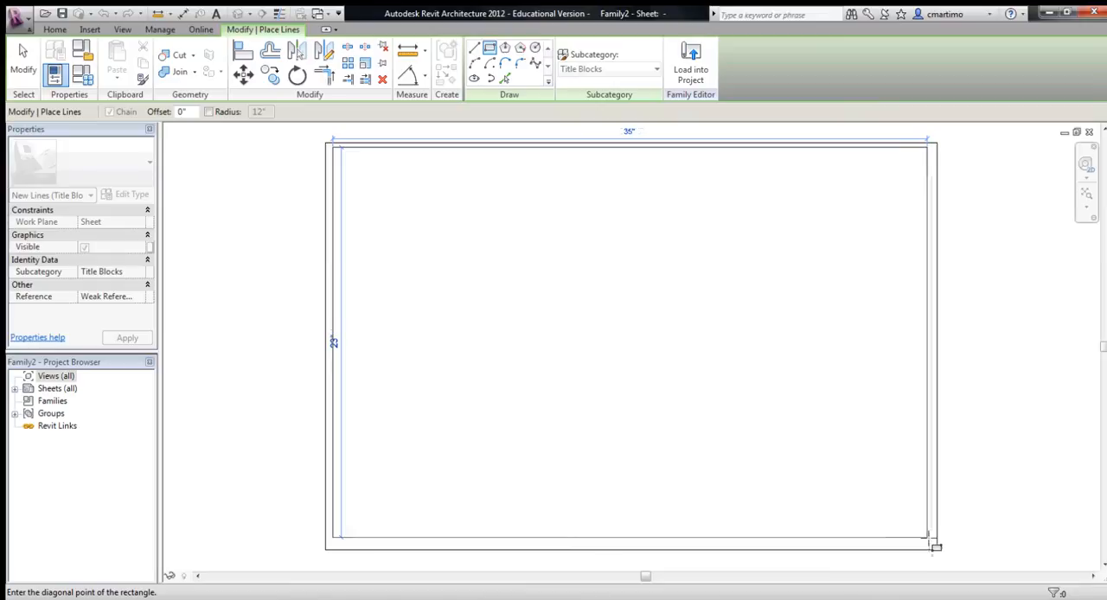
pyautogui.click(935, 545)
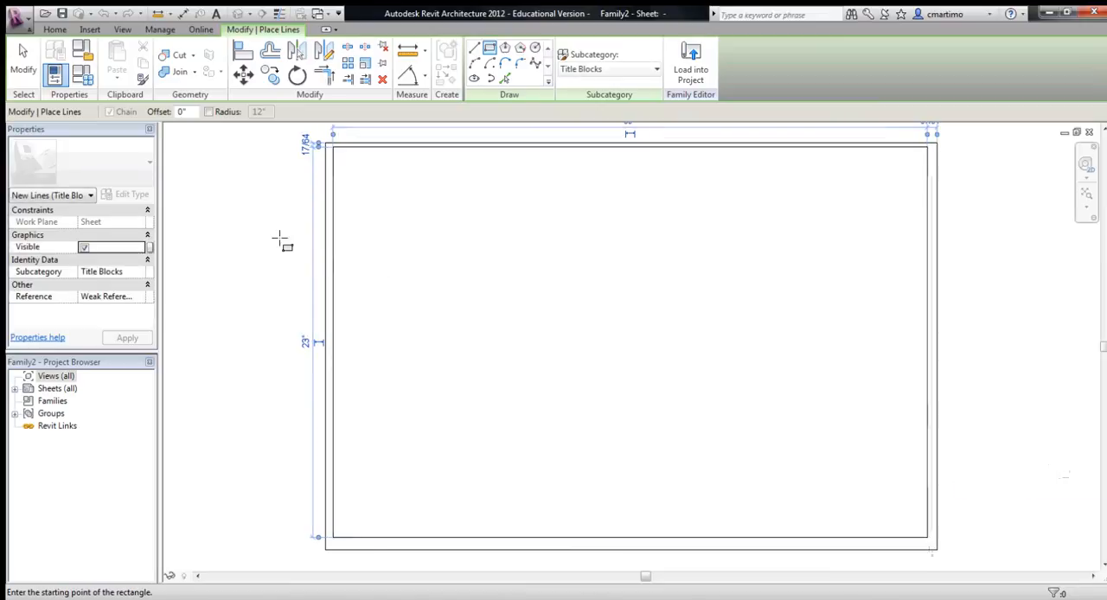
pyautogui.press('Escape')
# - Copy the border's right vertical line 2" inward to form the title strip
pyautogui.click(926, 278)
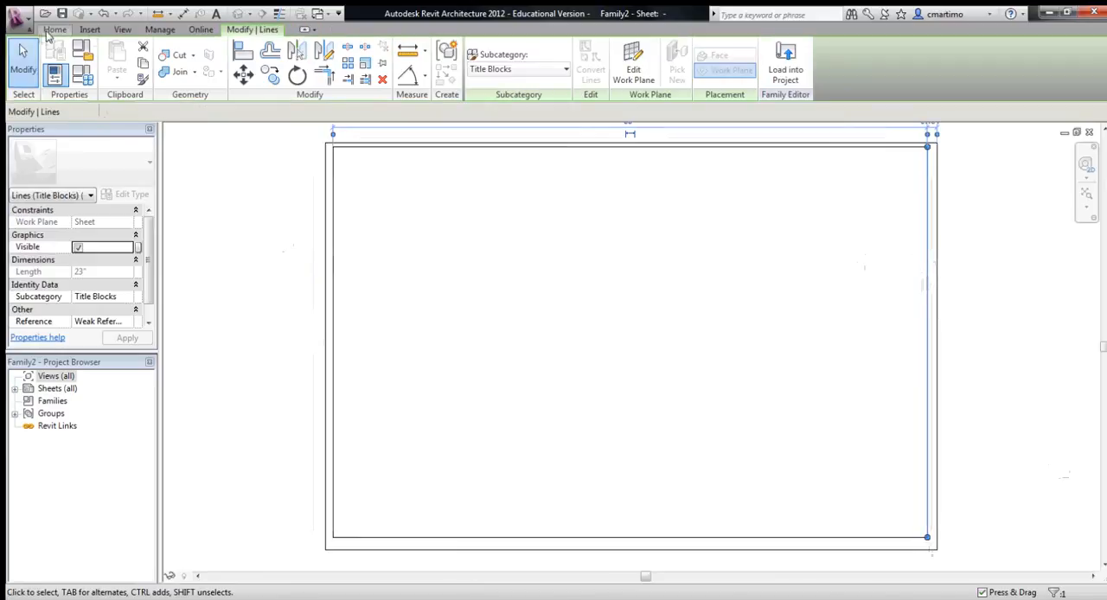
pyautogui.click(270, 75)
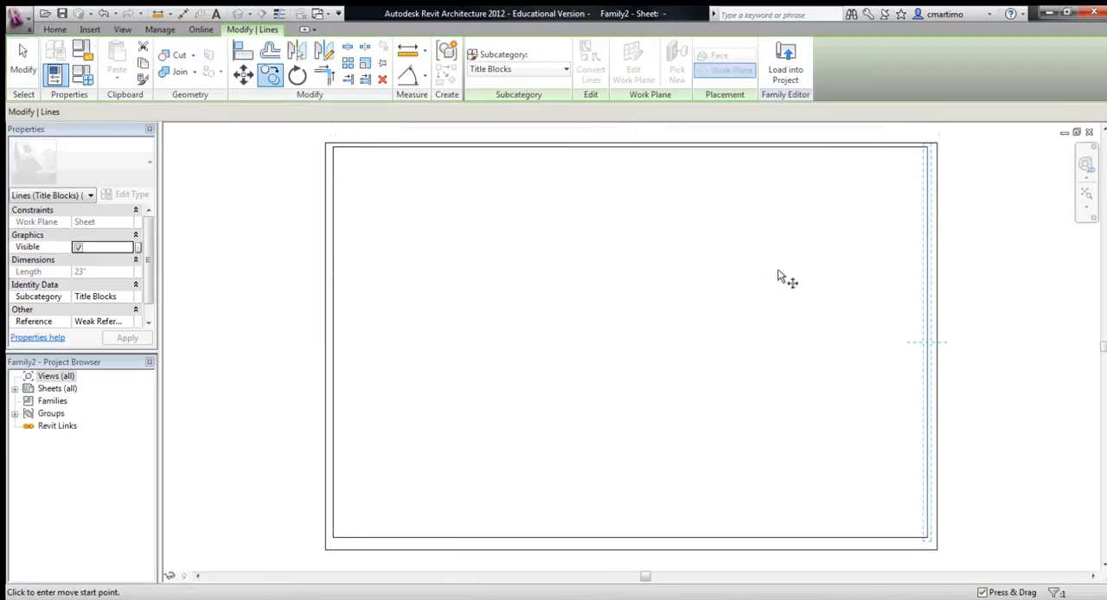
pyautogui.click(719, 275)
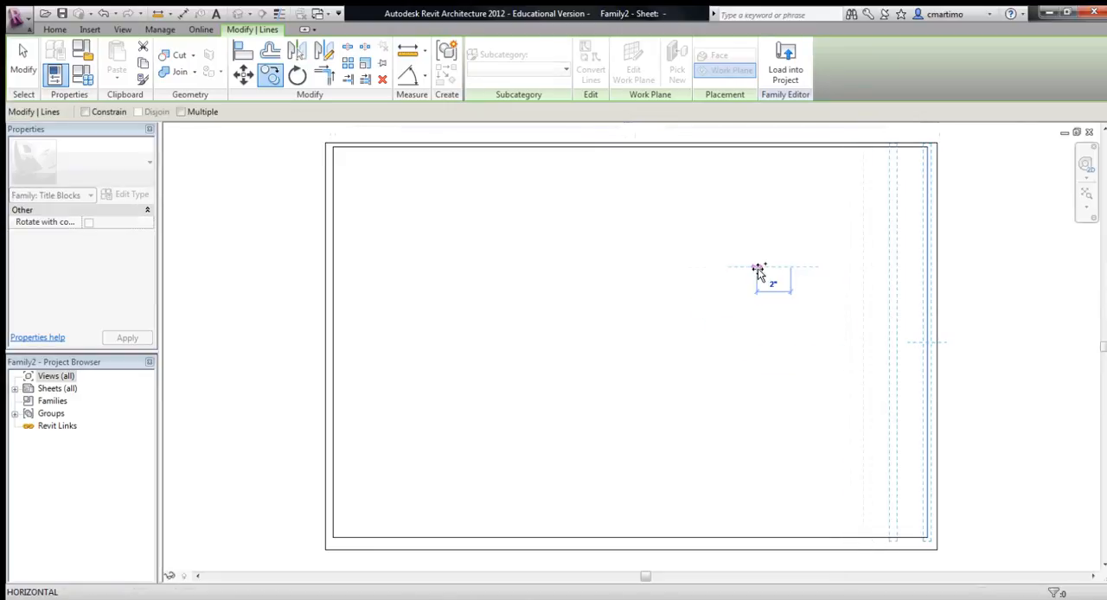
pyautogui.click(759, 272)
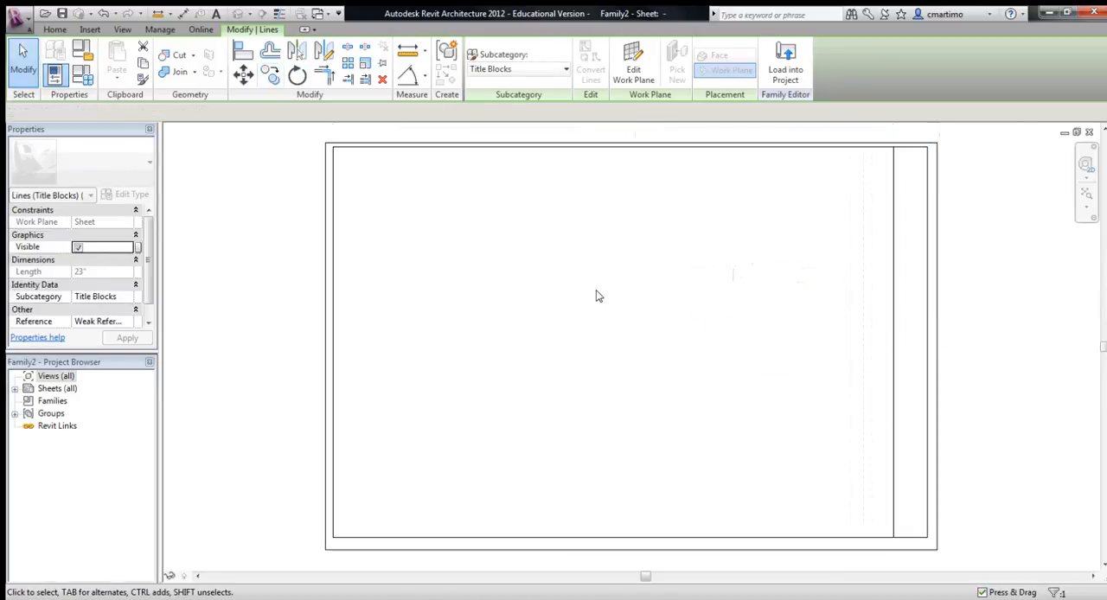
pyautogui.press('Escape')
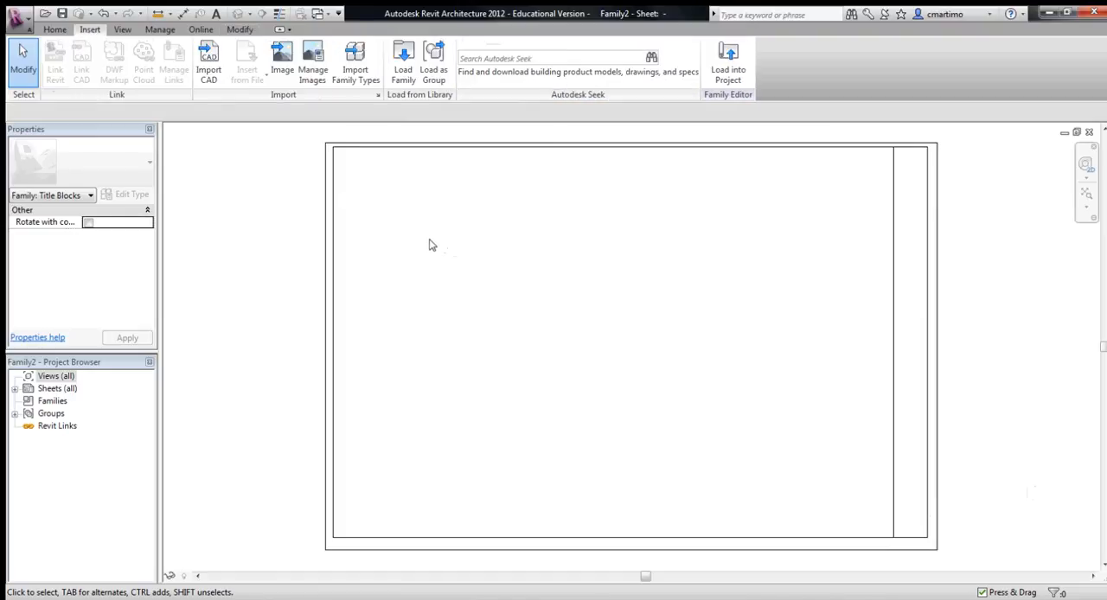
# - Import the flower image at the upper end of the title strip and shrink it proportionally to about 1.74" wide
pyautogui.click(283, 68)
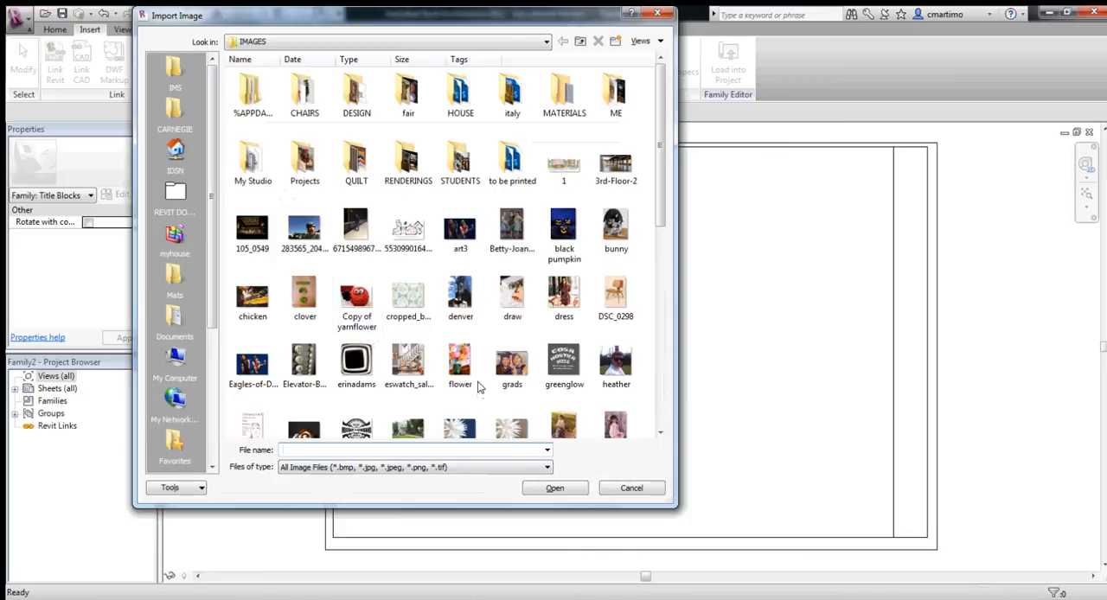
pyautogui.click(460, 363)
pyautogui.click(558, 489)
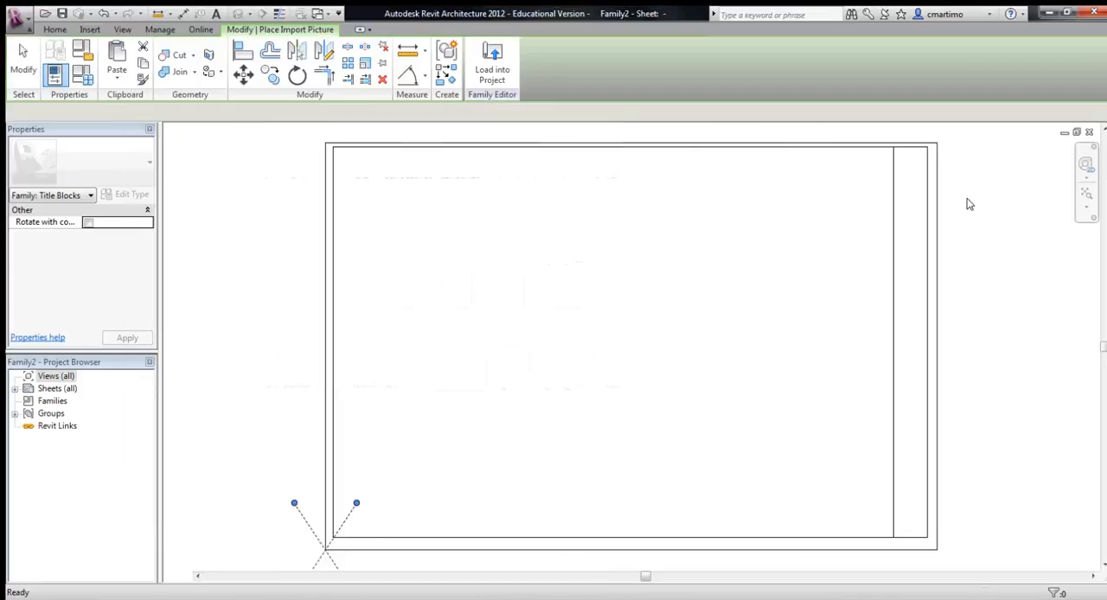
pyautogui.click(893, 198)
pyautogui.moveTo(861, 249); pyautogui.dragTo(862, 249)
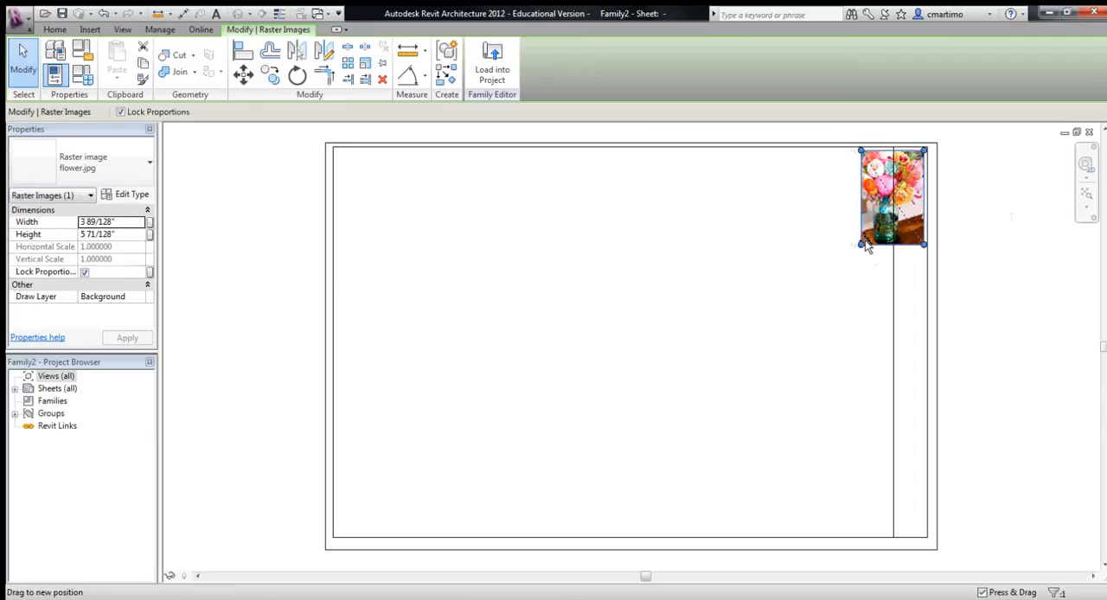
pyautogui.moveTo(917, 212); pyautogui.dragTo(916, 210)
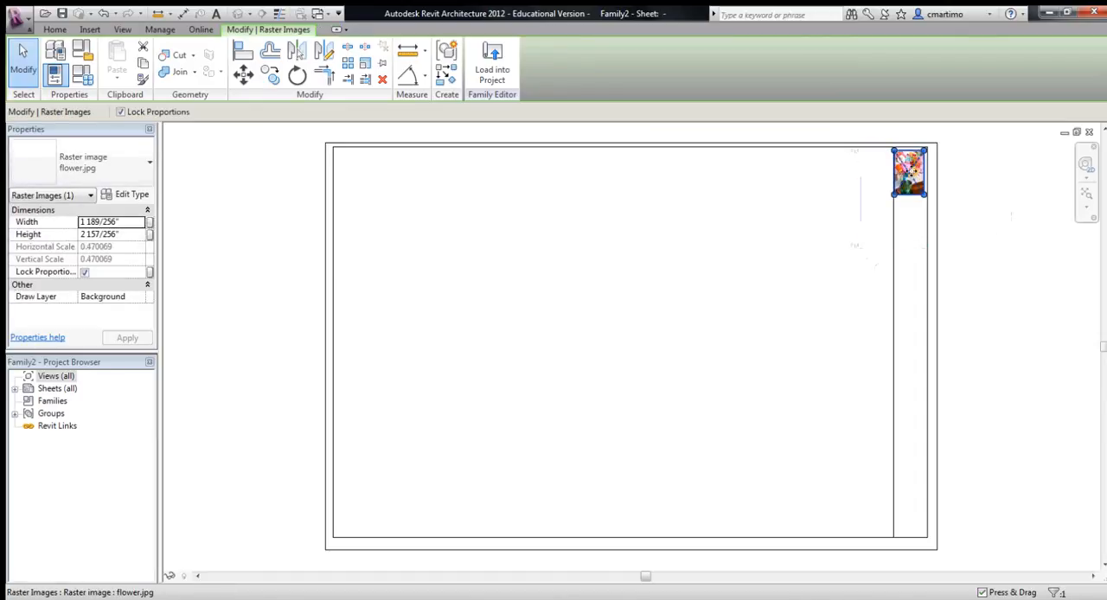
# - Move the flower image closer to the strip's upper border and enlarge it to about 1.86" wide
pyautogui.scroll(4, 917, 177)
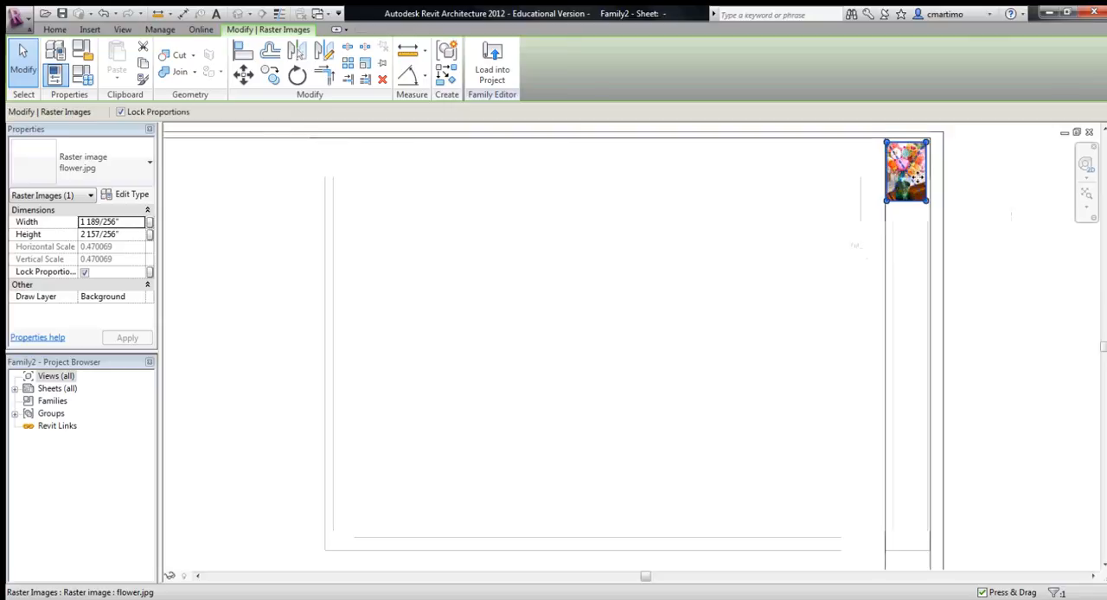
pyautogui.moveTo(947, 173); pyautogui.dragTo(760, 277, button='middle')
pyautogui.moveTo(745, 319); pyautogui.dragTo(751, 327)
pyautogui.click(907, 317)
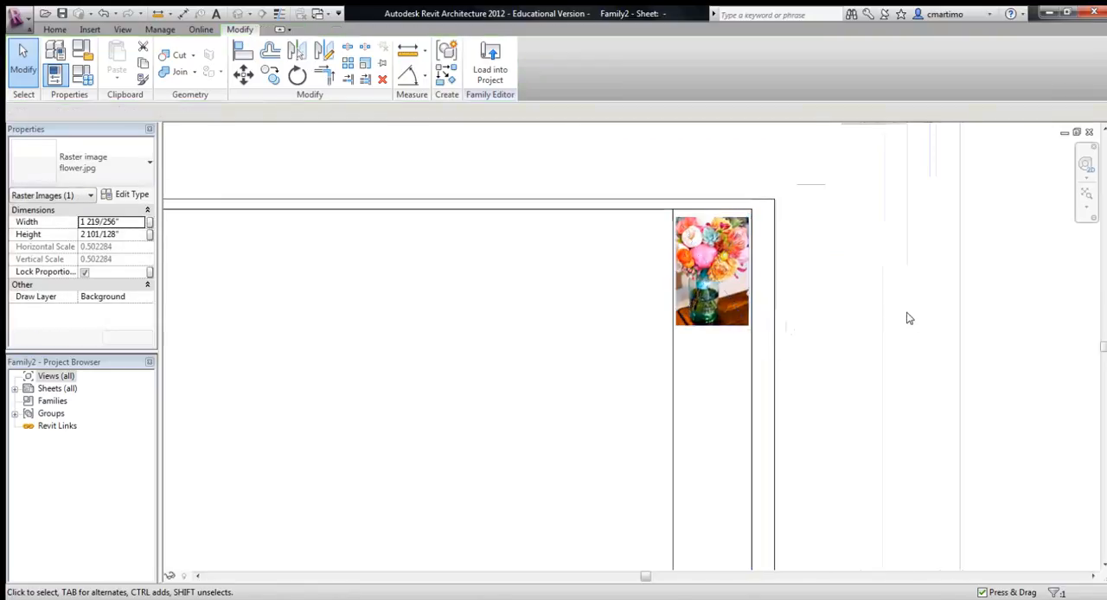
pyautogui.click(698, 234)
pyautogui.moveTo(698, 234); pyautogui.dragTo(698, 227)
pyautogui.click(844, 252)
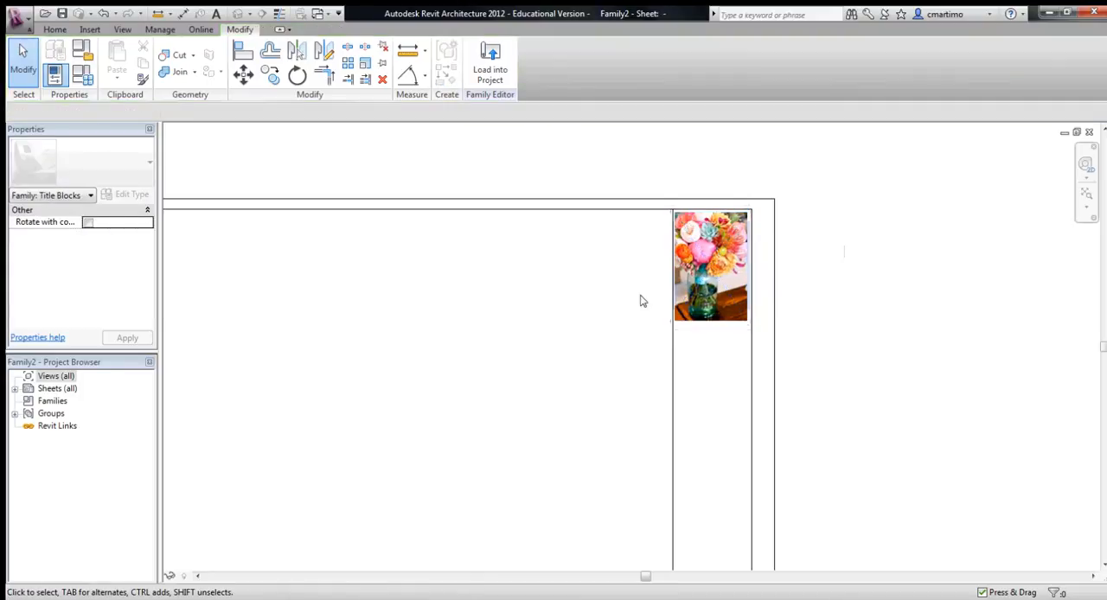
# - Nudge the flower image into even spacing between the strip's side lines and slightly below the upper border
pyautogui.click(721, 275)
pyautogui.press('Right')
pyautogui.scroll(3, 683, 286)
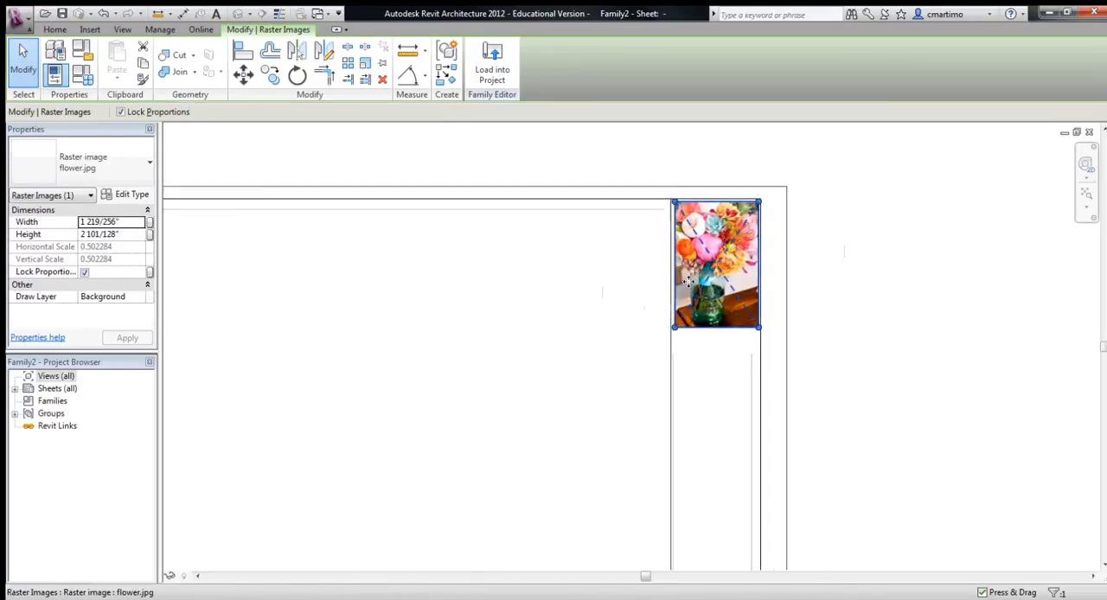
pyautogui.press('Left')
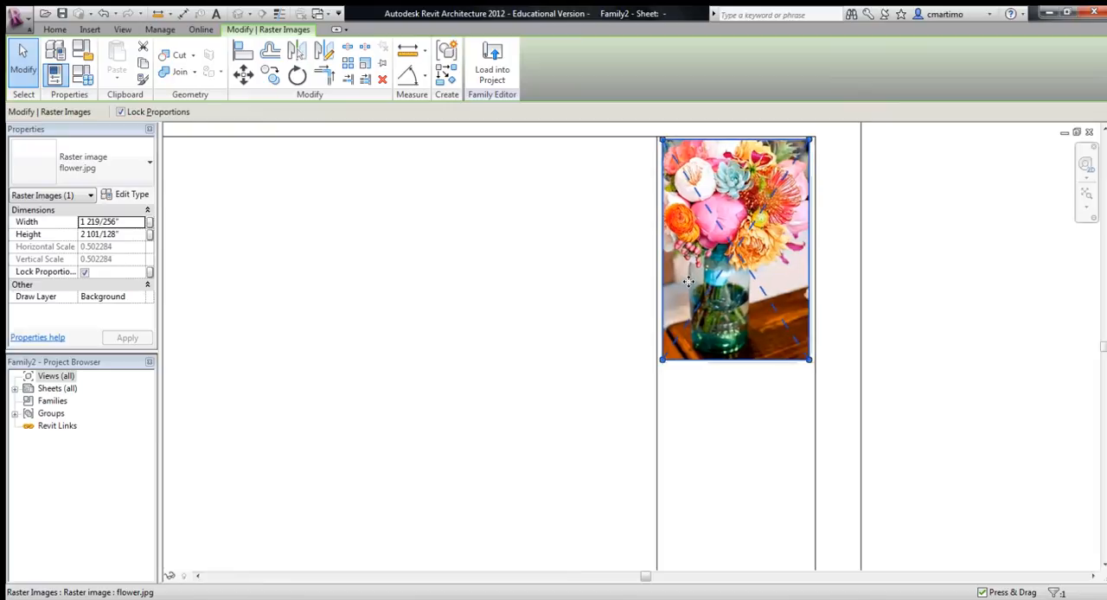
pyautogui.press('Down')
pyautogui.click(918, 282)
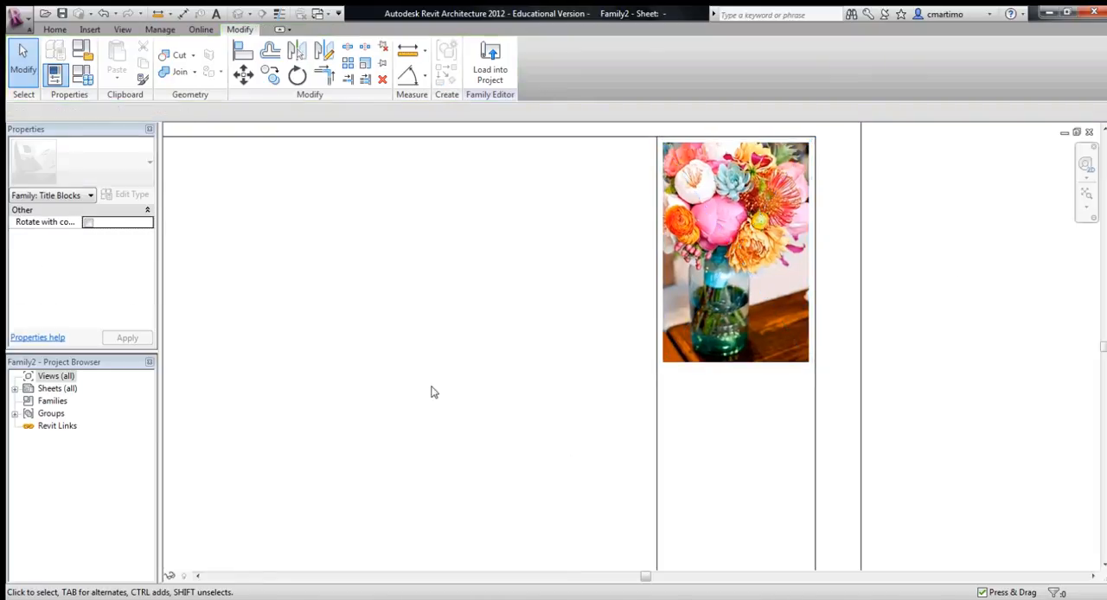
pyautogui.scroll(-3, 441, 386)
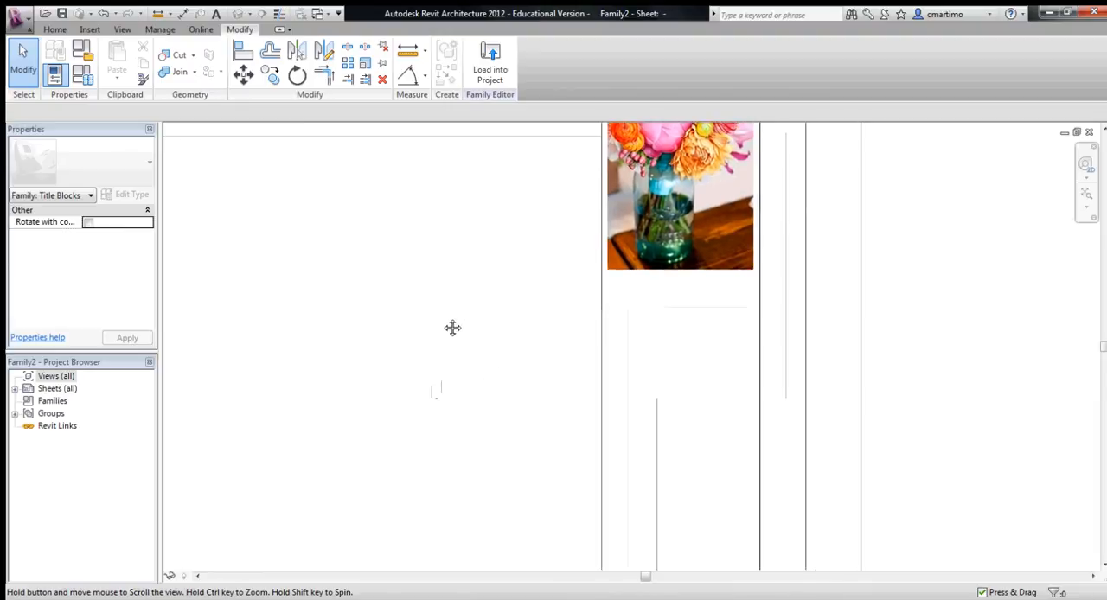
# - Draw a horizontal line across the full width of the title strip, a short distance below the flower image
pyautogui.click(55, 30)
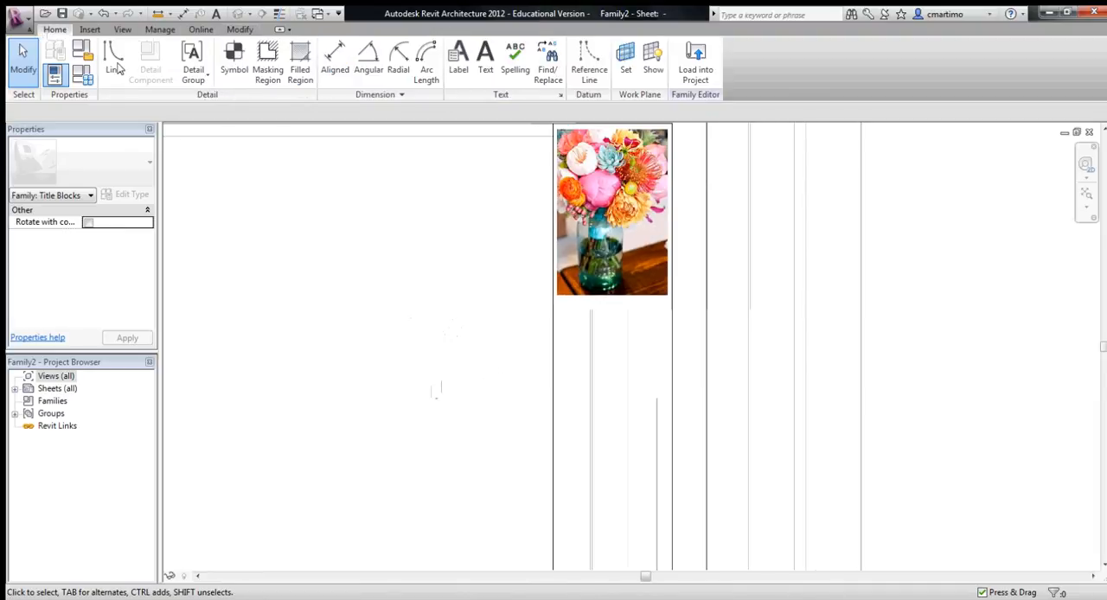
pyautogui.click(110, 60)
pyautogui.click(554, 449)
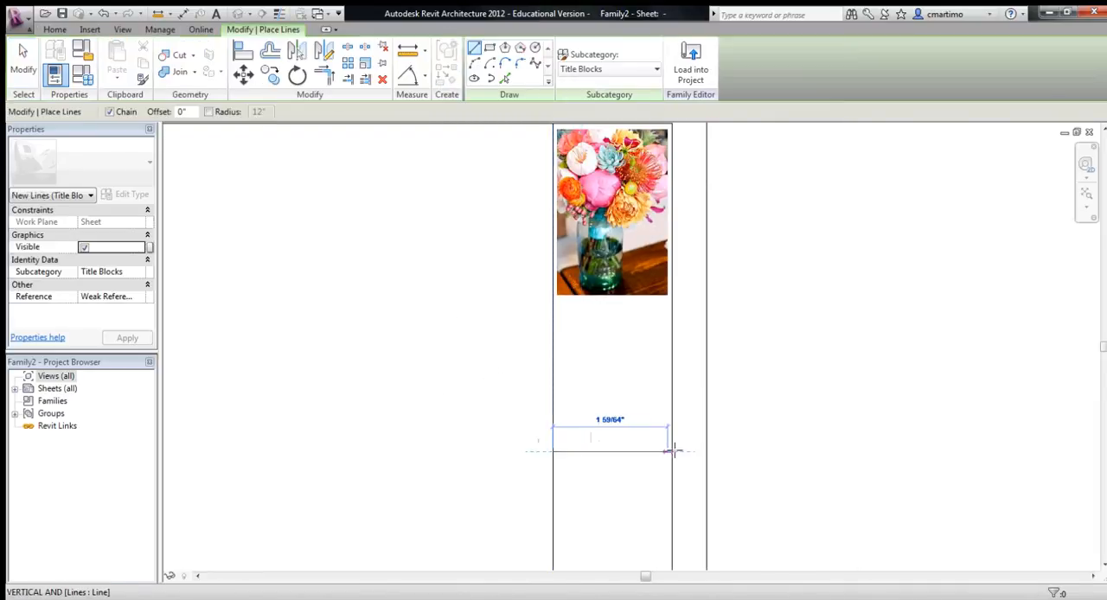
pyautogui.click(673, 449)
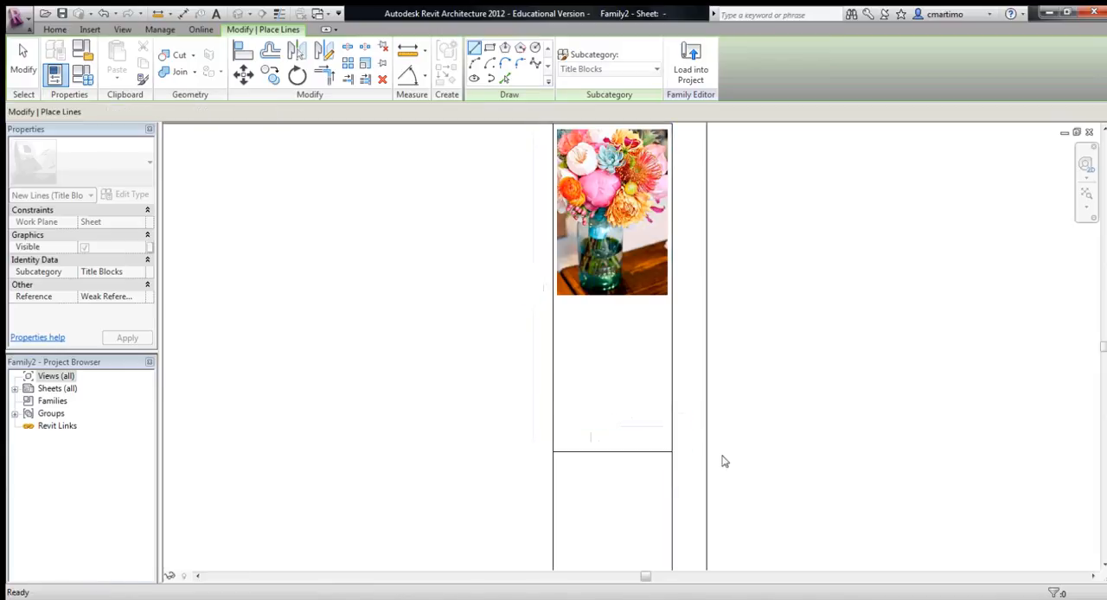
pyautogui.press('Escape')
pyautogui.press('Escape')
# - Start a text note and duplicate its Text Note 1 type under the name 1/4"
pyautogui.scroll(-2, 865, 370)
pyautogui.moveTo(865, 449); pyautogui.dragTo(714, 415, button='middle')
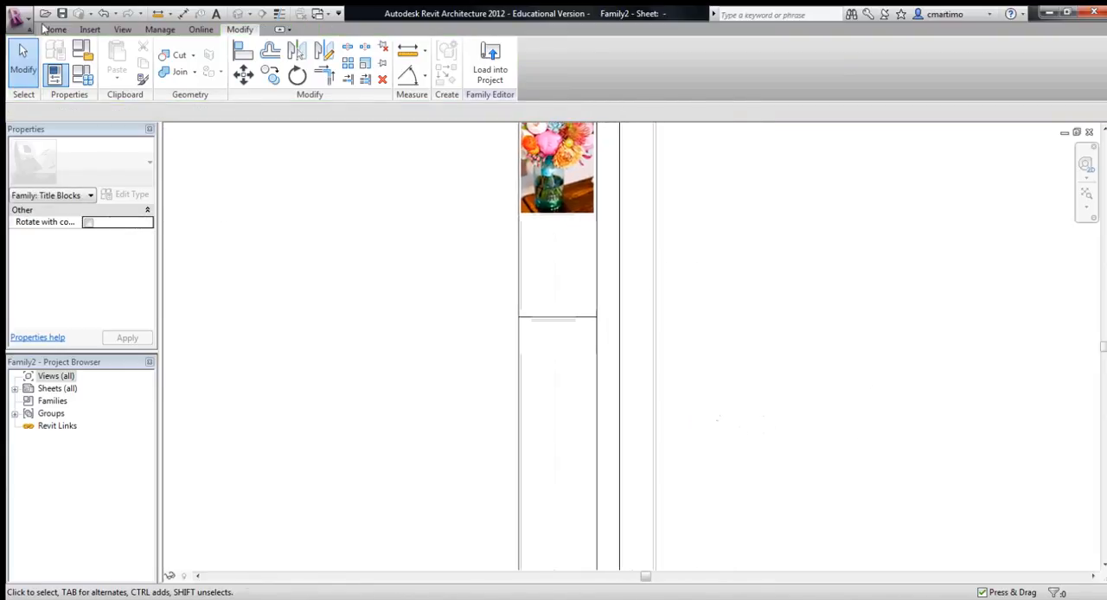
pyautogui.click(53, 29)
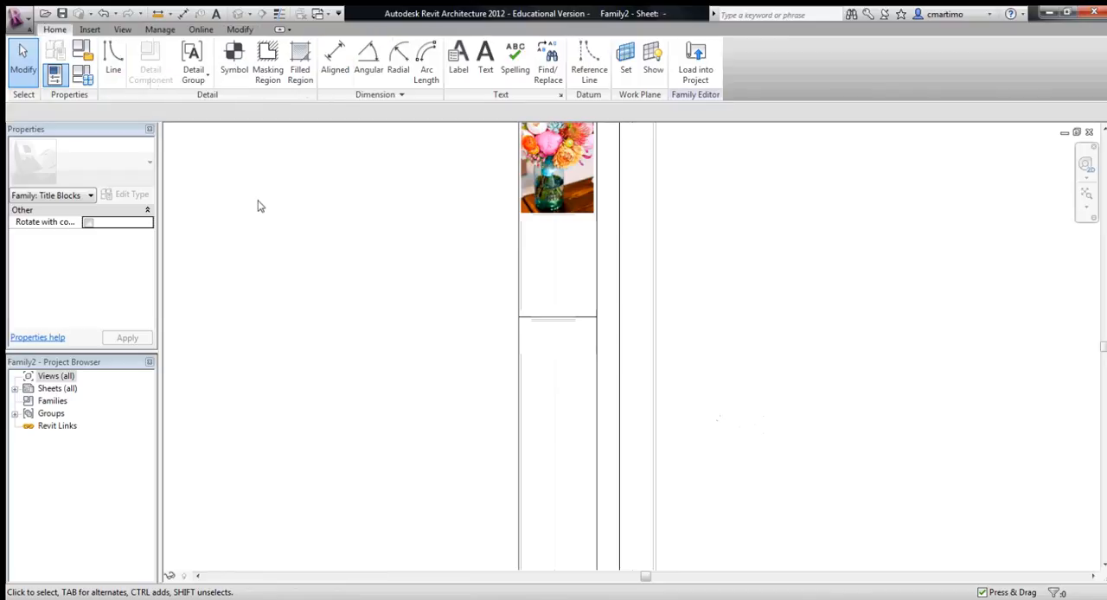
pyautogui.click(484, 74)
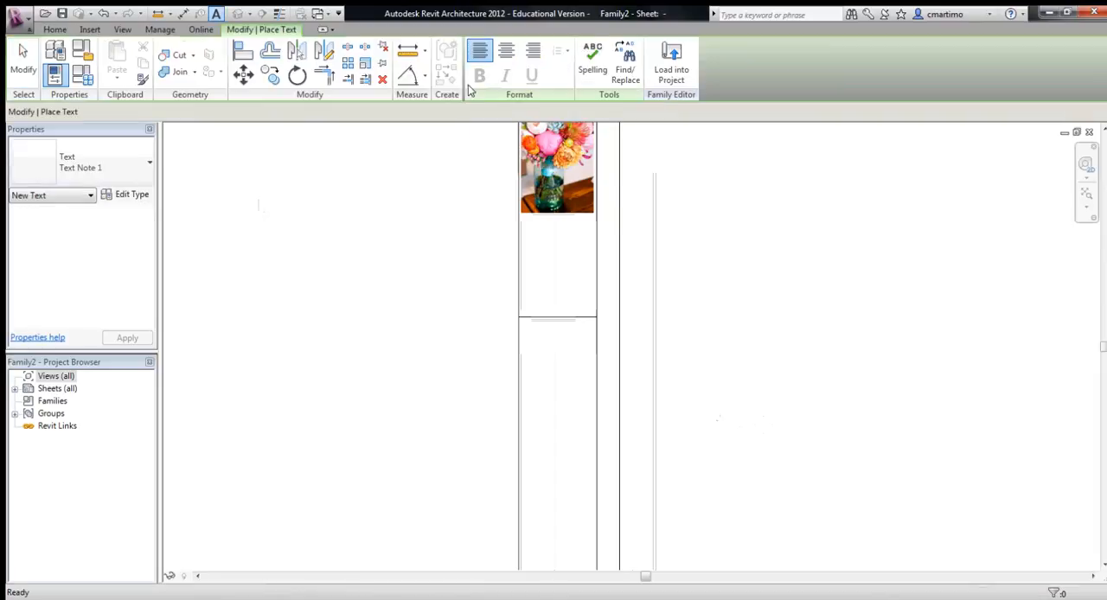
pyautogui.click(132, 196)
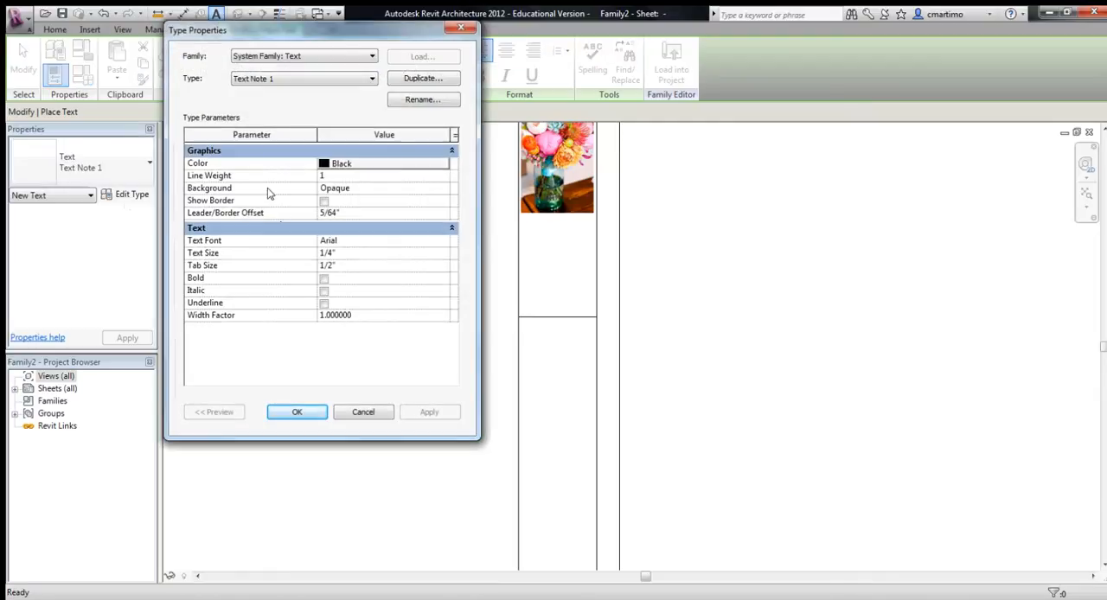
pyautogui.click(421, 79)
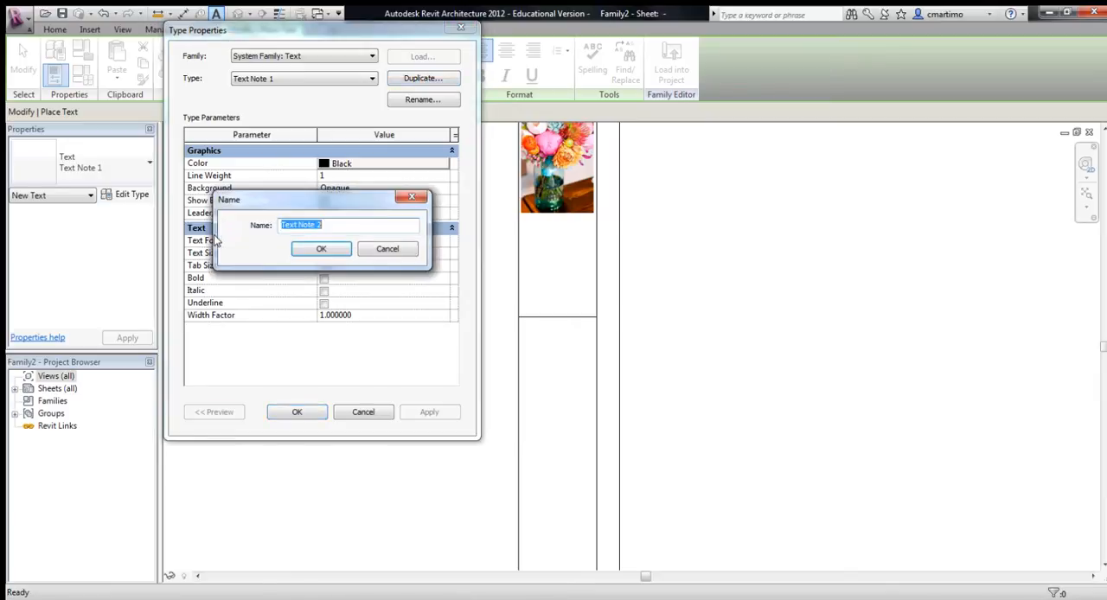
pyautogui.write('1/4"')
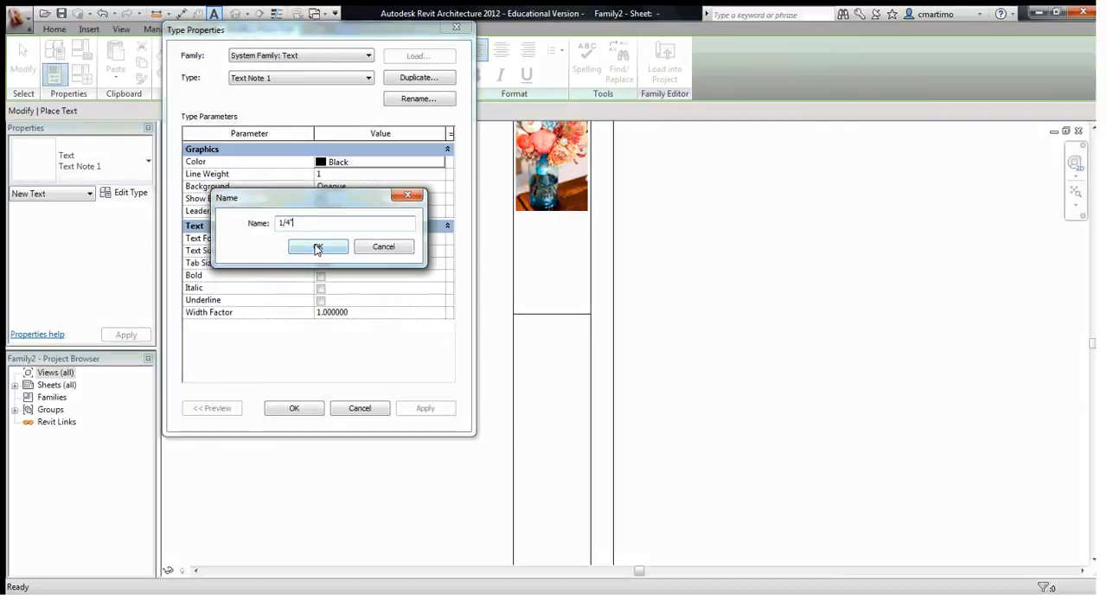
pyautogui.click(319, 251)
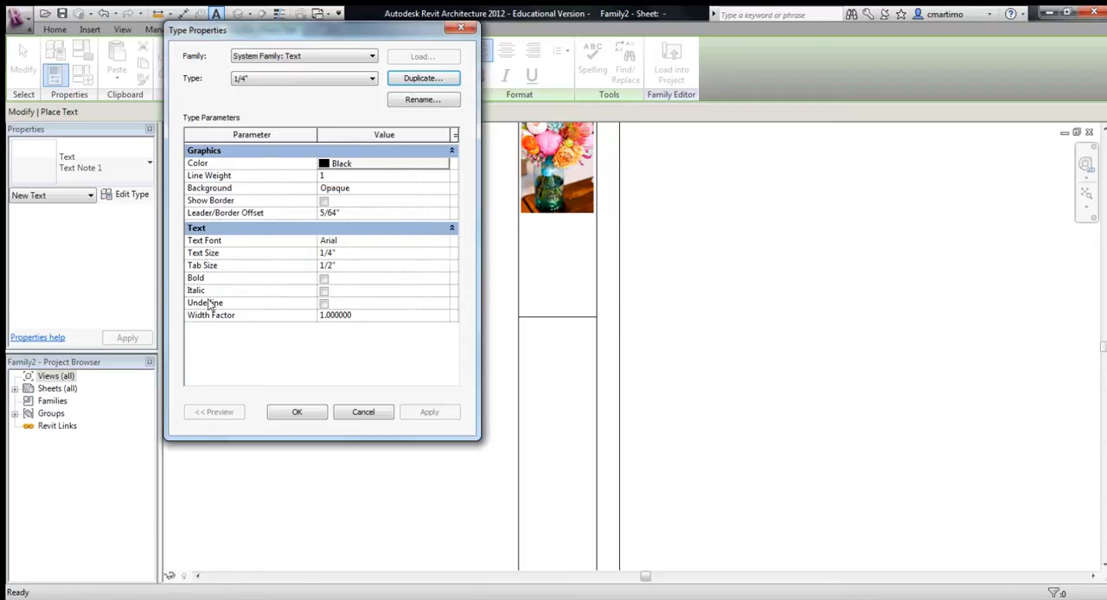
# - Give the 1/4" text type the Tw Cen MT font with a text size of 1/4"
pyautogui.click(367, 240)
pyautogui.write('Tw Cen MT')
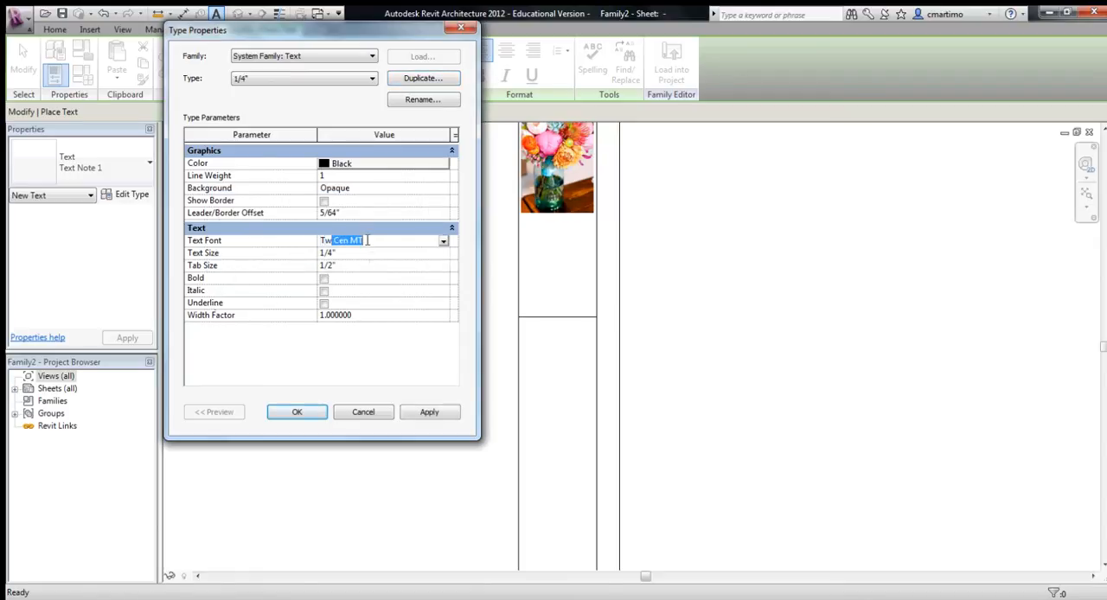
pyautogui.click(384, 241)
pyautogui.click(345, 253)
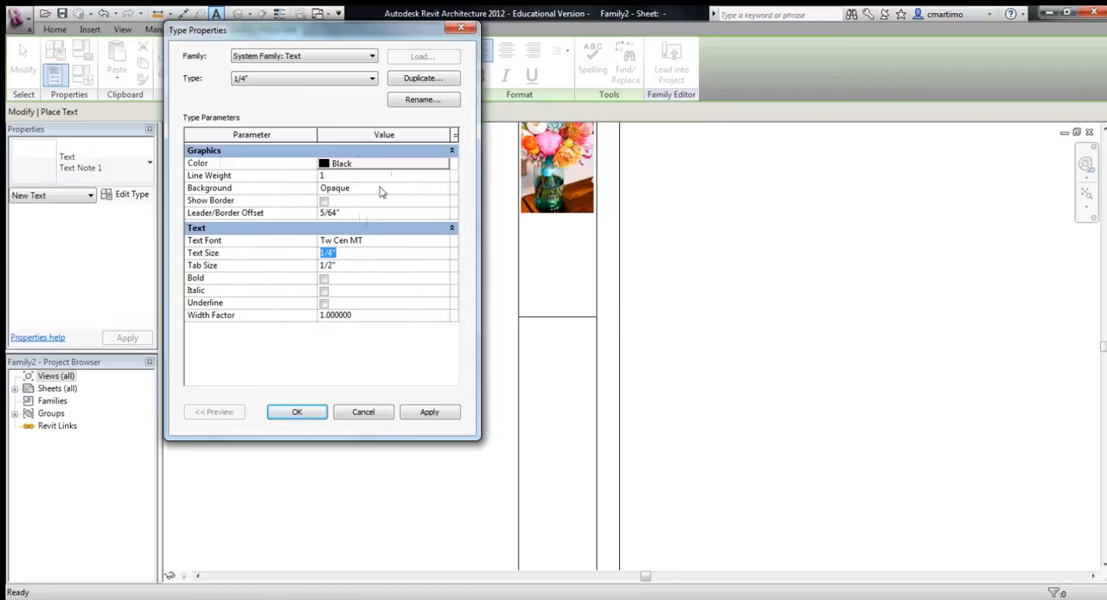
pyautogui.click(429, 412)
pyautogui.click(304, 412)
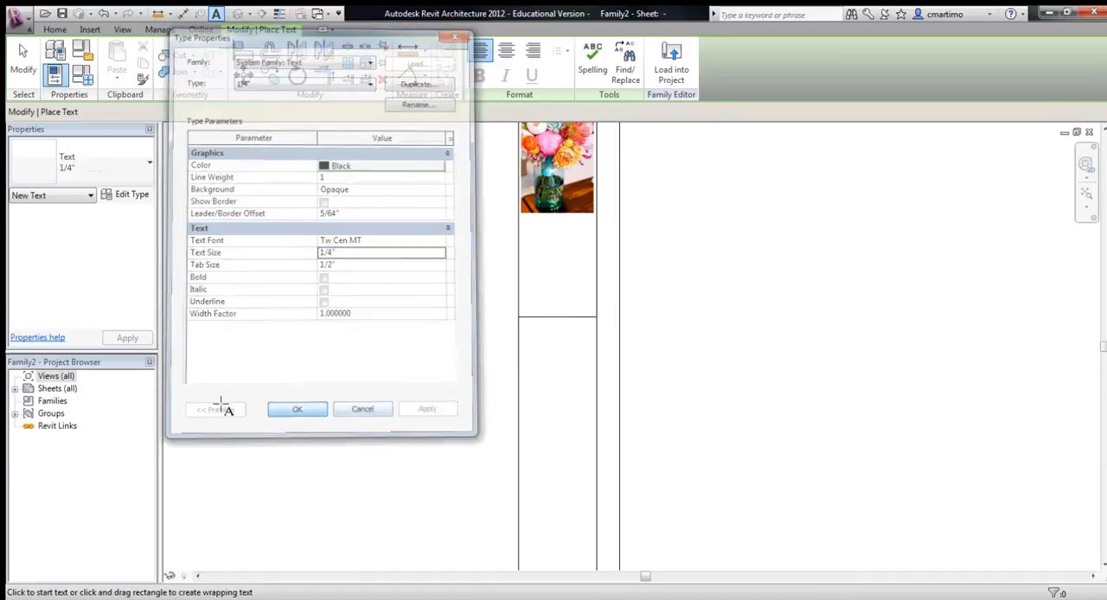
# - Duplicate the 1/4" text type as 1/2" and set its text size to 1/2"
pyautogui.click(121, 194)
pyautogui.click(424, 79)
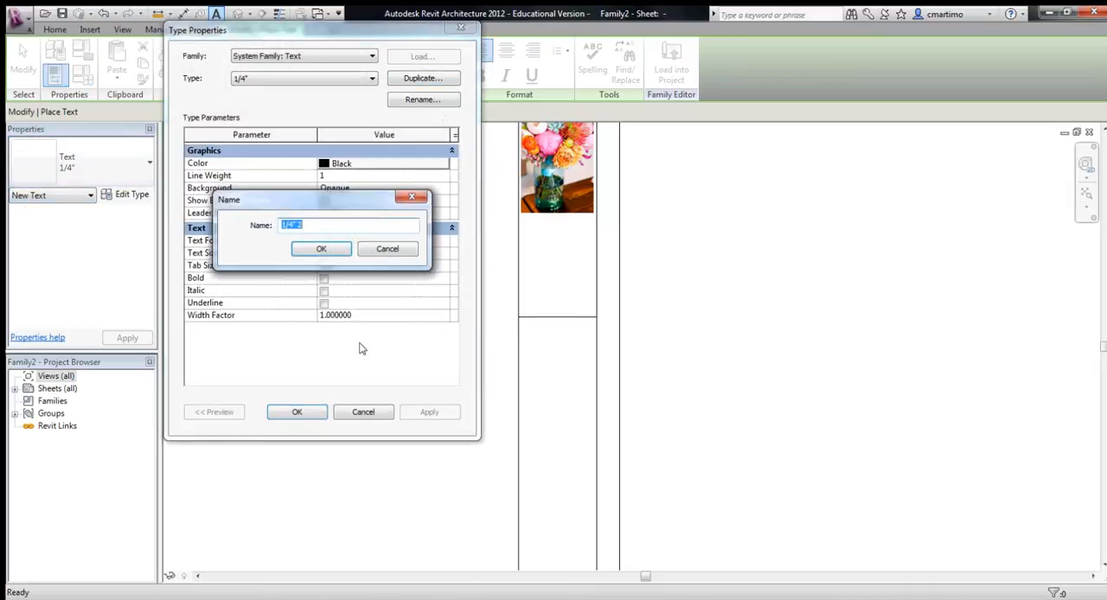
pyautogui.write('1/2"')
pyautogui.click(321, 250)
pyautogui.click(349, 253)
pyautogui.write('1/2"')
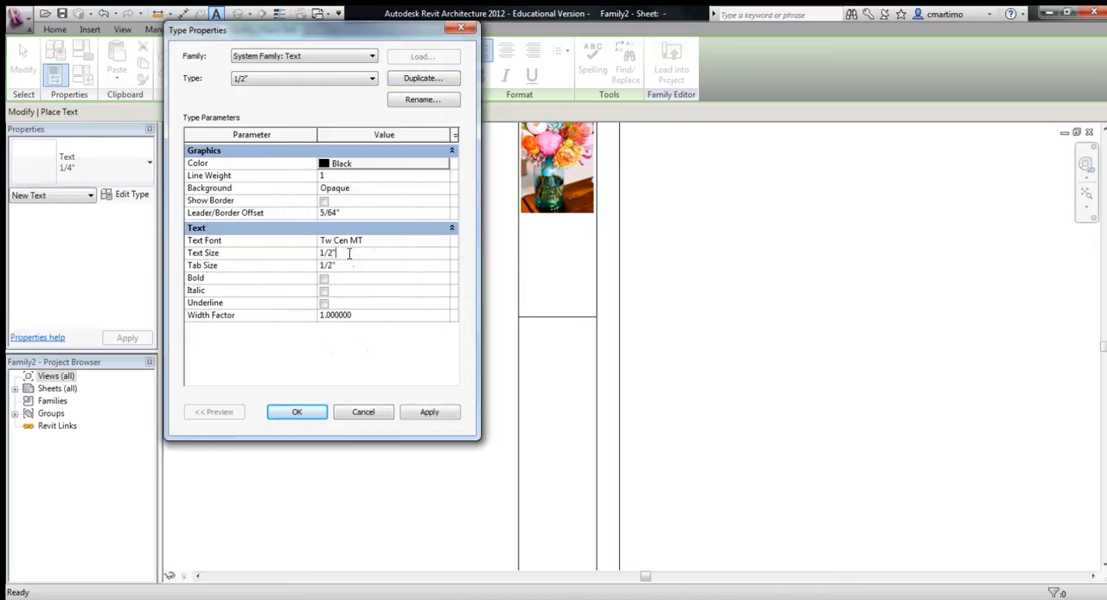
pyautogui.click(431, 414)
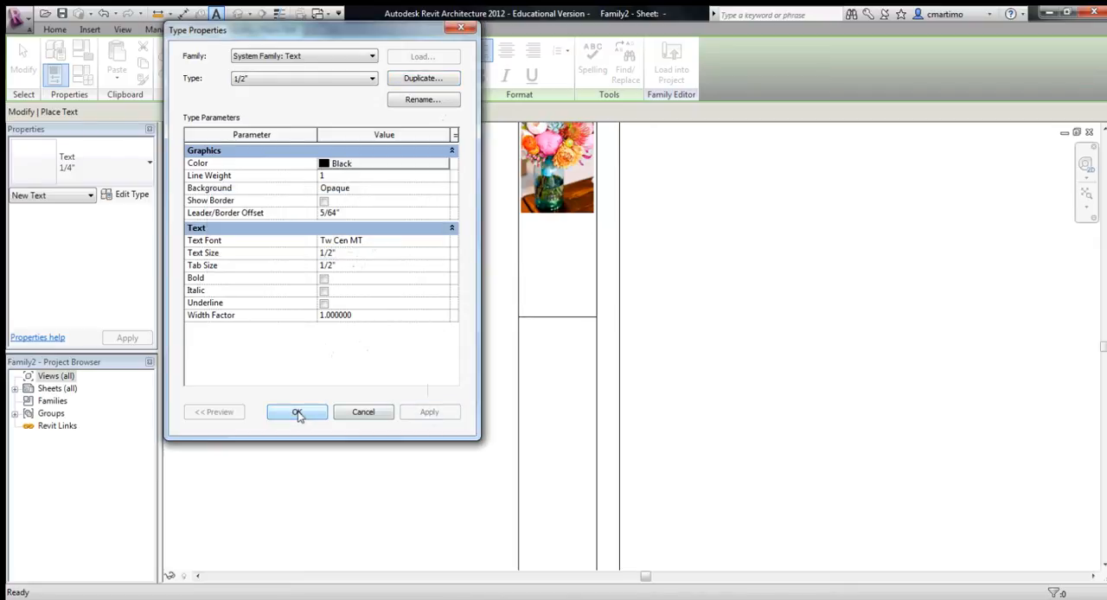
pyautogui.click(298, 414)
# - Duplicate the 1/2" text type as 1/8" and set its text size to match the name
pyautogui.click(117, 194)
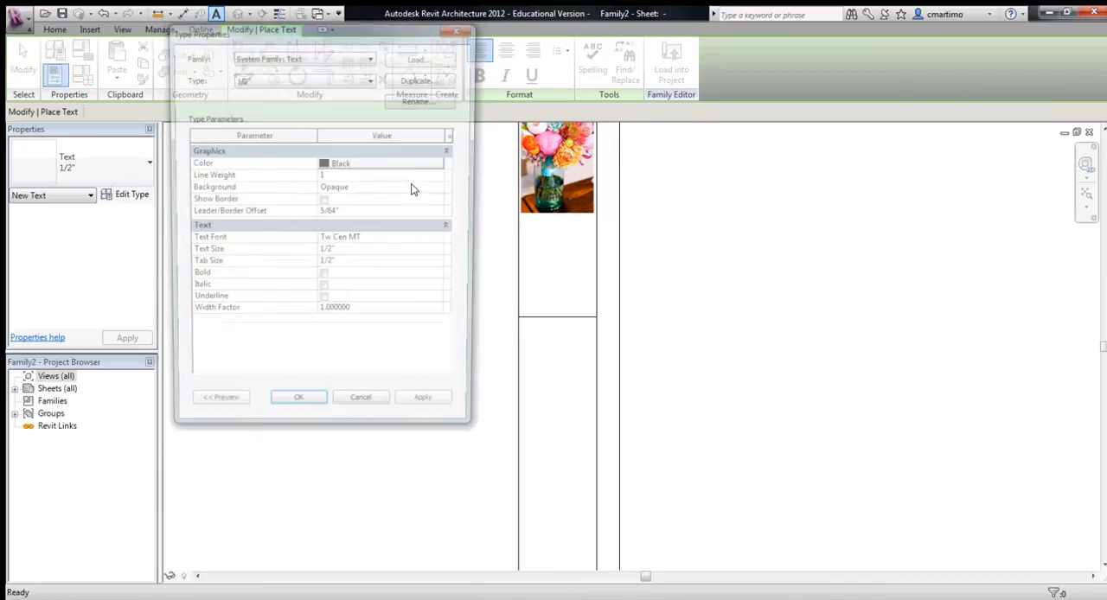
pyautogui.click(432, 79)
pyautogui.write('1/8')
pyautogui.press('Return')
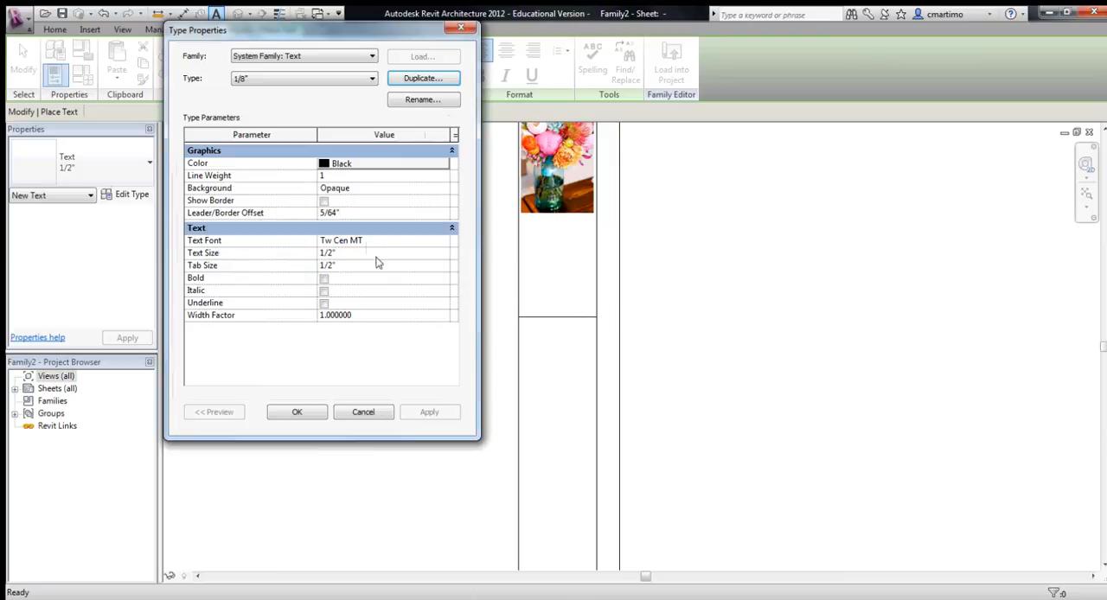
pyautogui.click(369, 253)
pyautogui.write('1/')
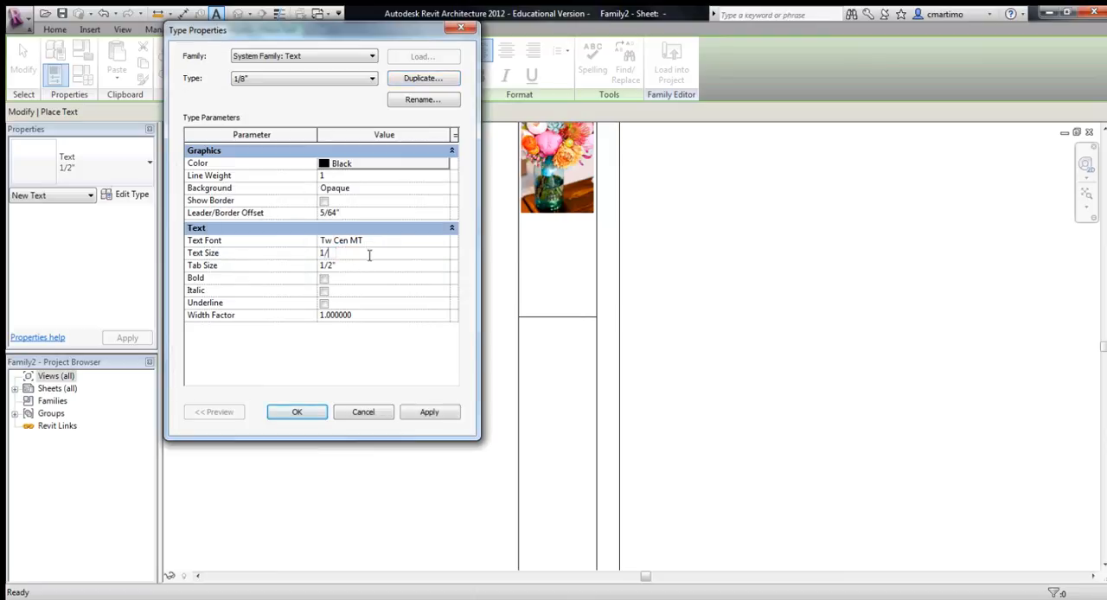
pyautogui.press('Return')
pyautogui.click(431, 415)
pyautogui.click(297, 412)
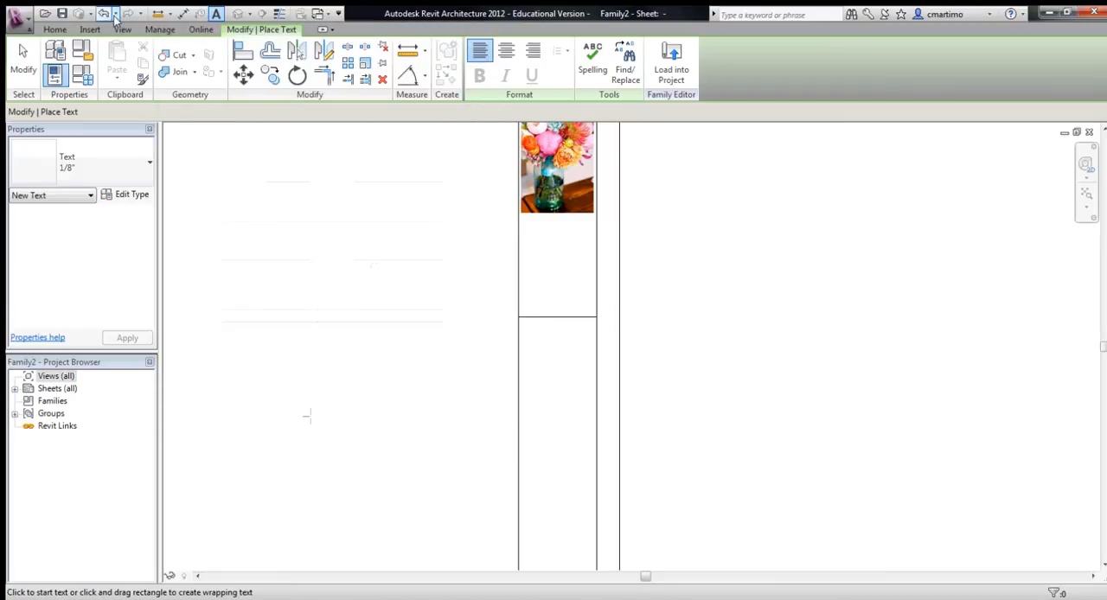
pyautogui.press('Escape')
# - Place the text "LOFT PROJECT" in the 1/8" type between the flower image and the horizontal line in the title strip
pyautogui.click(55, 31)
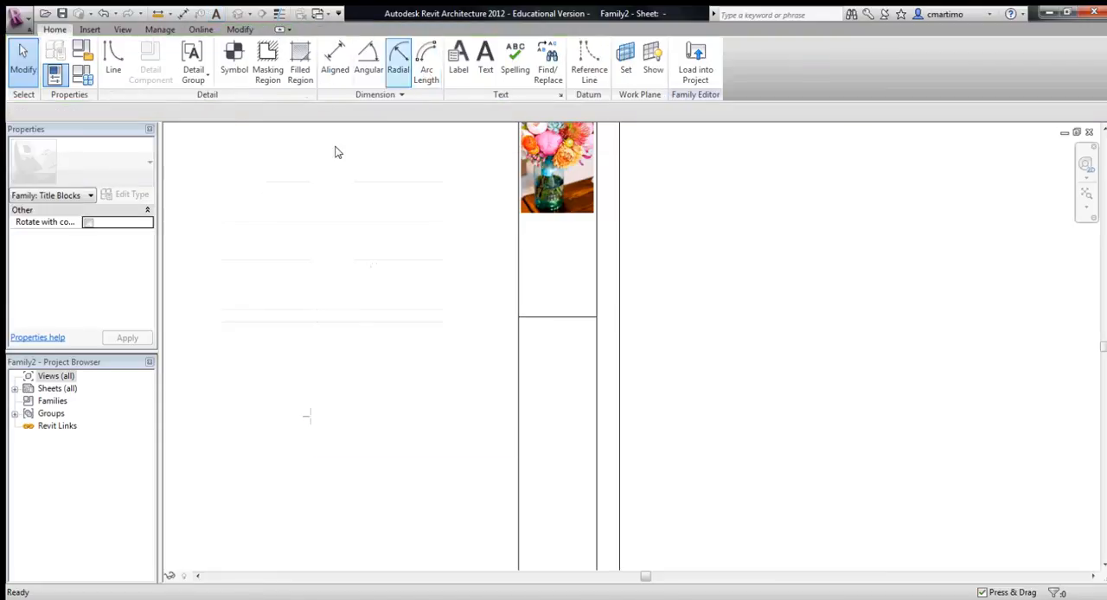
pyautogui.click(485, 60)
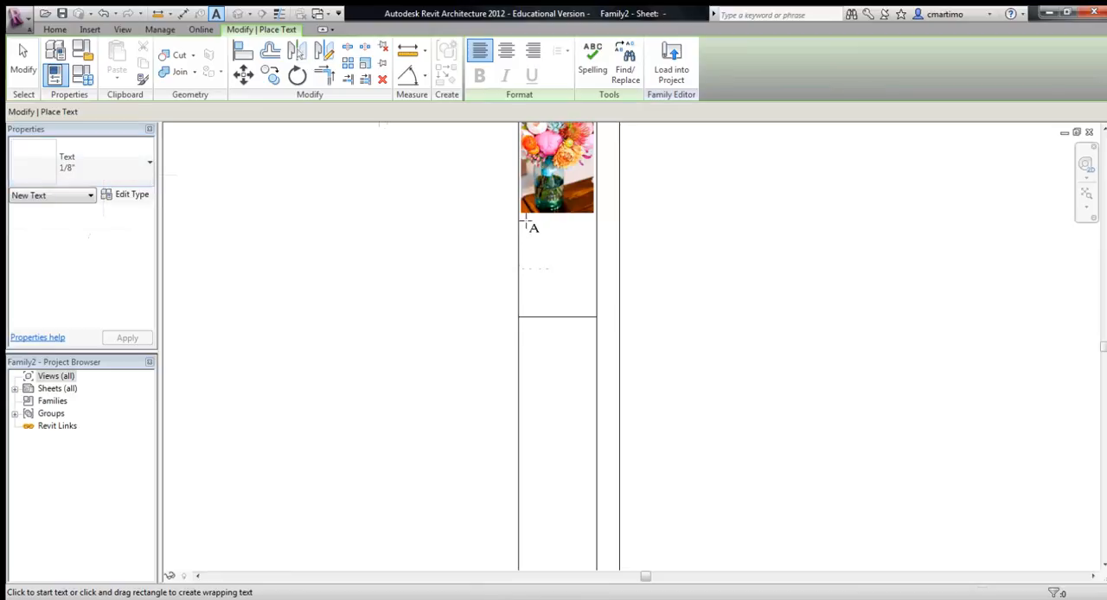
pyautogui.click(138, 173)
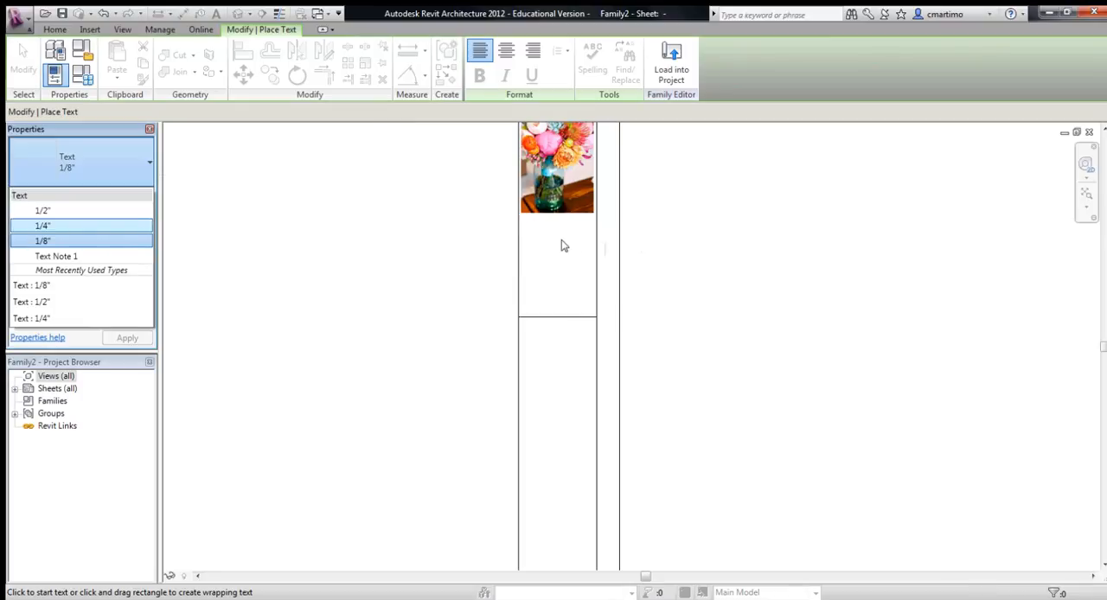
pyautogui.click(71, 241)
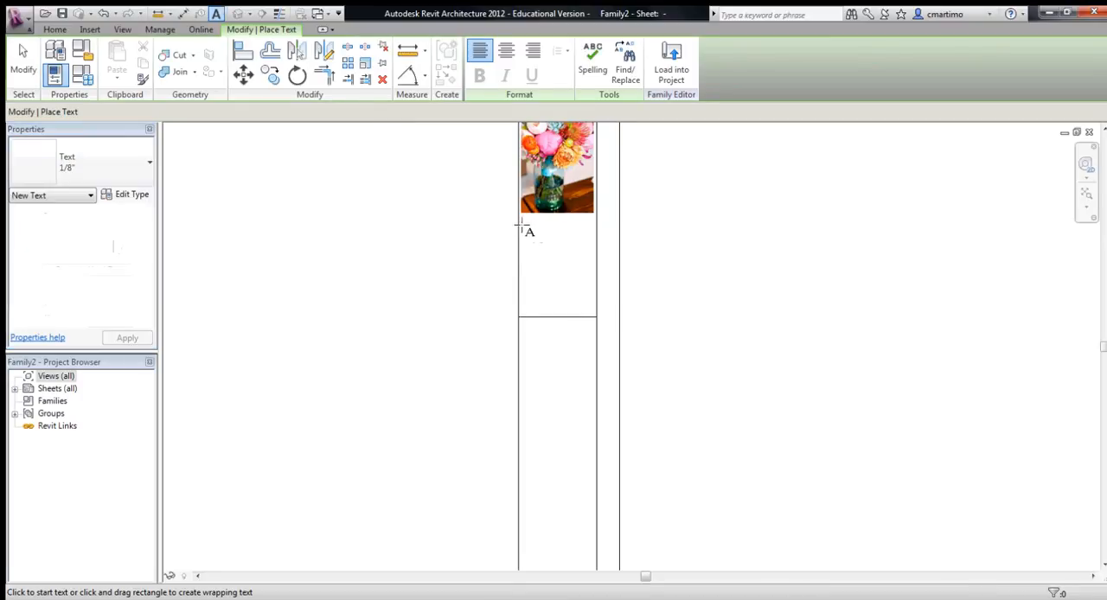
pyautogui.click(522, 248)
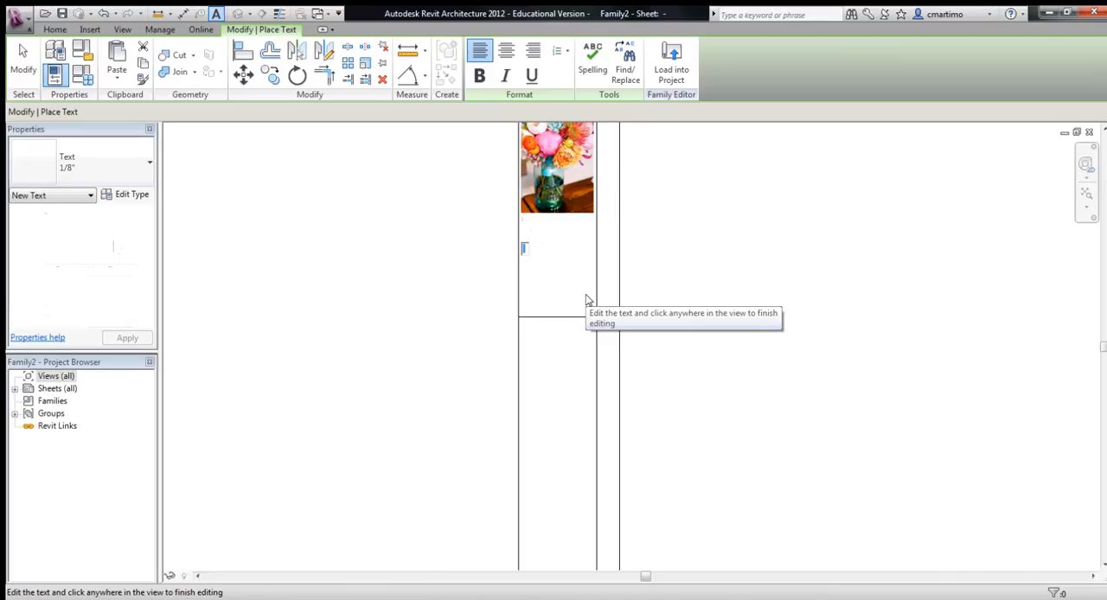
pyautogui.write('LOR')
pyautogui.write('T PROJECT')
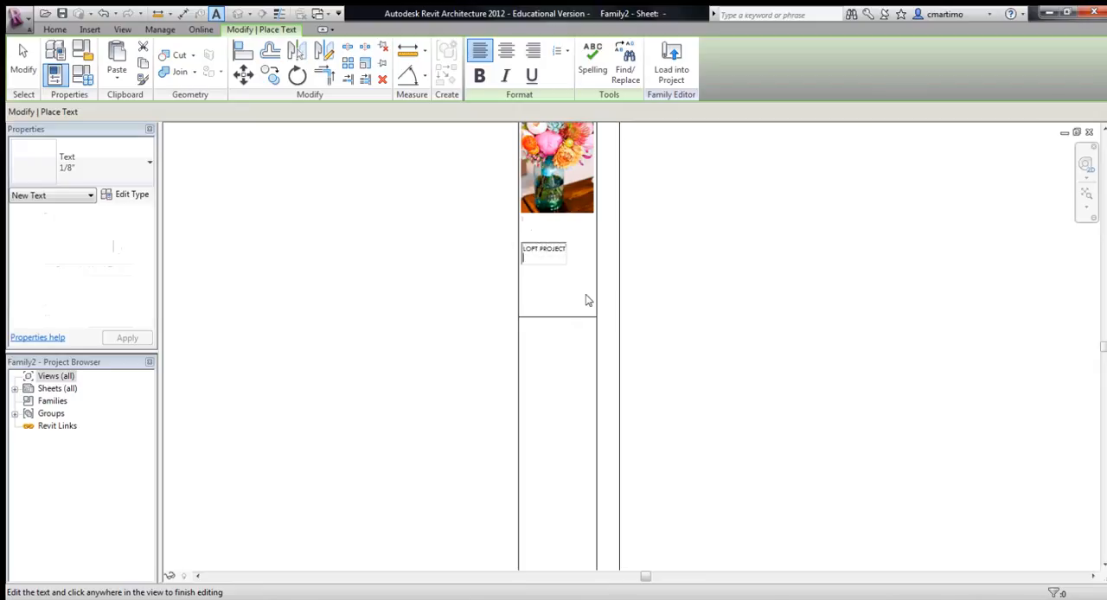
pyautogui.click(433, 263)
pyautogui.click(433, 263)
pyautogui.press('Escape')
pyautogui.press('Escape')
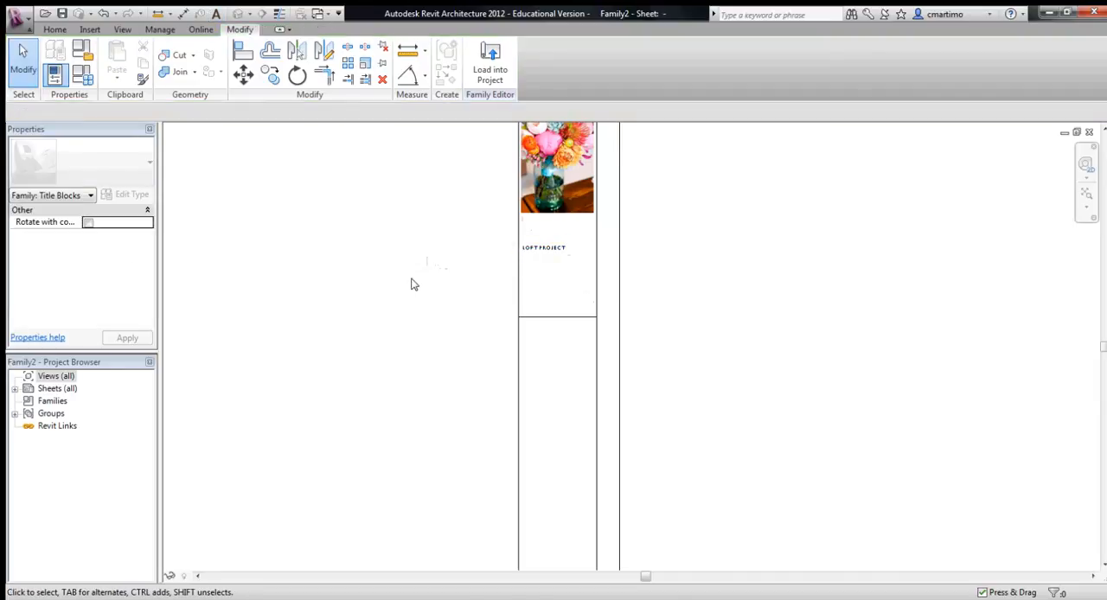
# - Start a label and duplicate its Tag 1 type under the name 1/4"
pyautogui.scroll(-3, 458, 400)
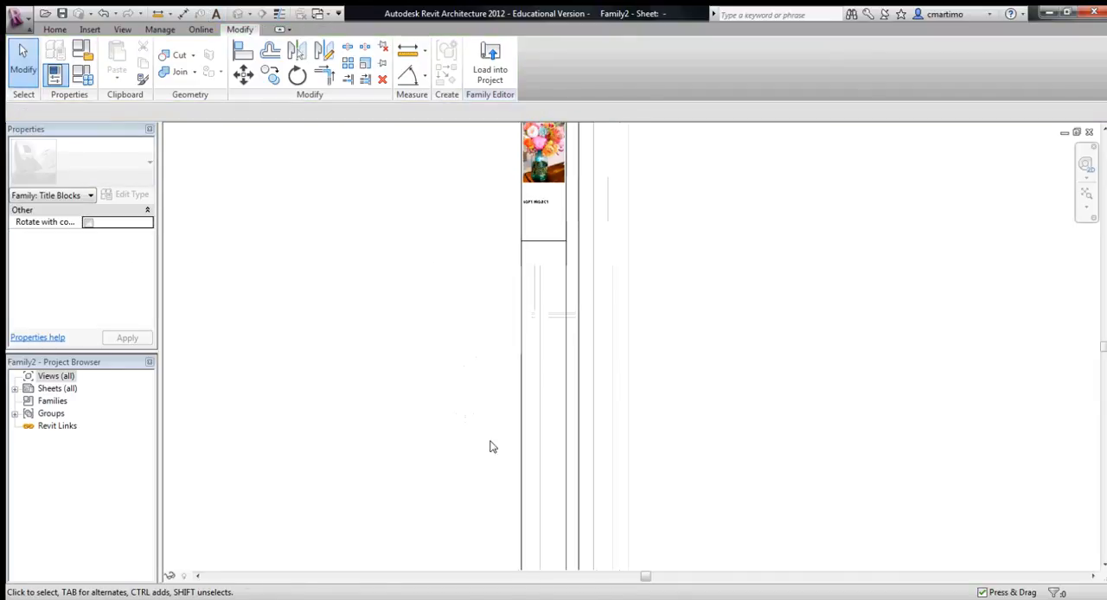
pyautogui.click(50, 29)
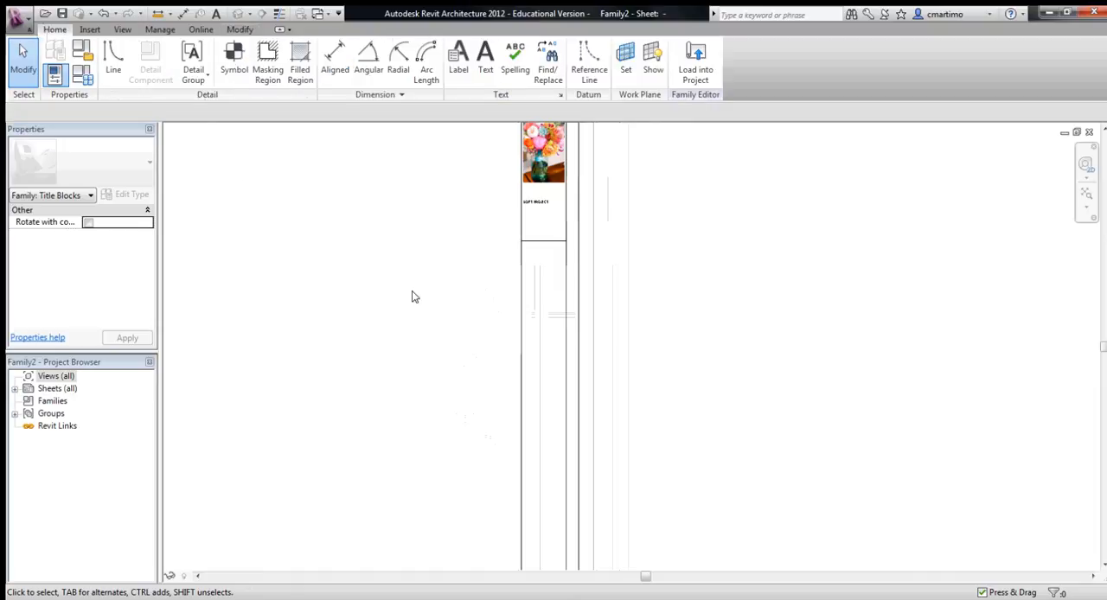
pyautogui.click(458, 69)
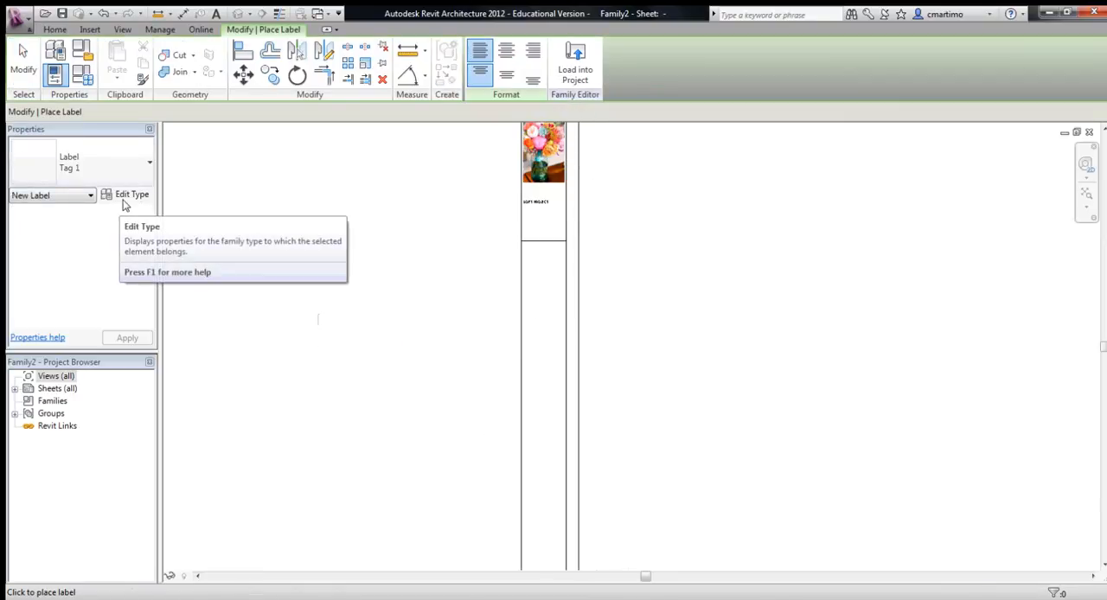
pyautogui.click(126, 195)
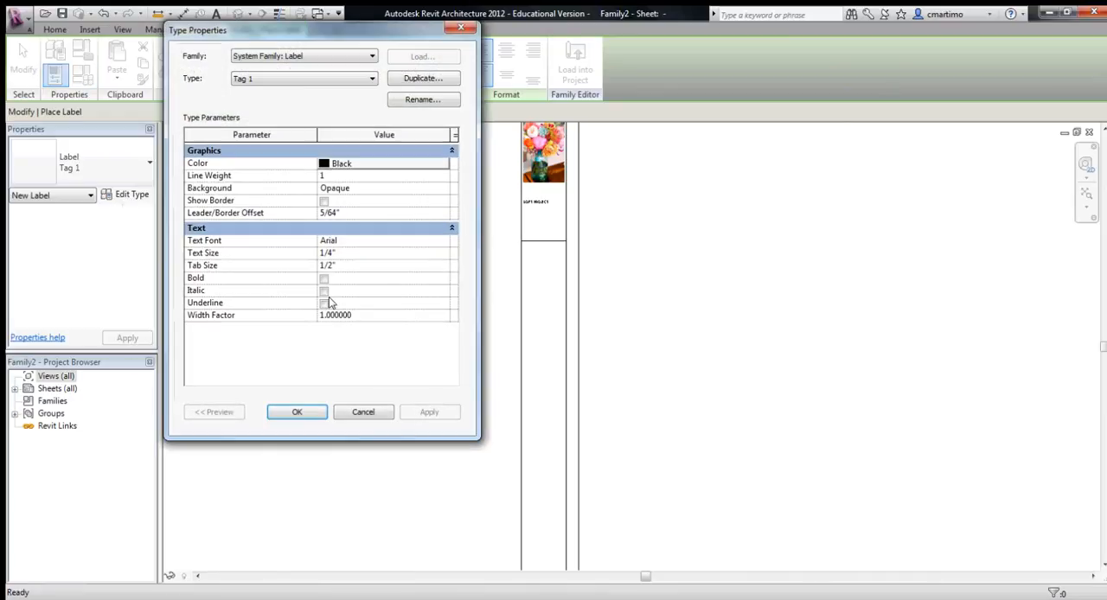
pyautogui.click(397, 80)
pyautogui.write('1/4"')
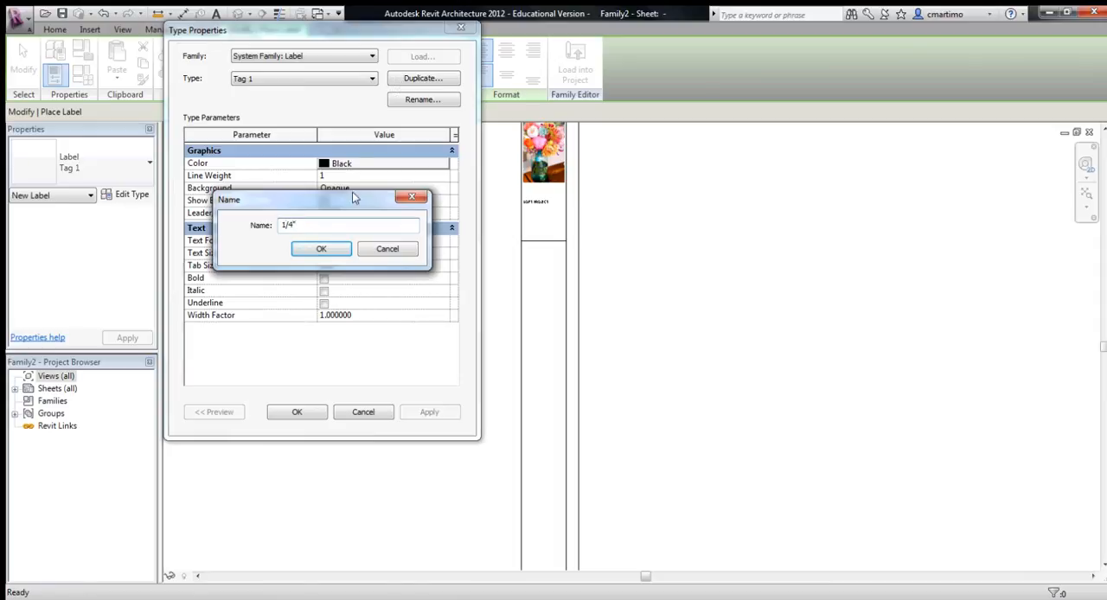
pyautogui.click(322, 250)
# - Give the 1/4" label type the Tw Cen MT font with a text size of 1/4"
pyautogui.click(372, 239)
pyautogui.write('Tw Cen MT')
pyautogui.press('Return')
pyautogui.click(360, 254)
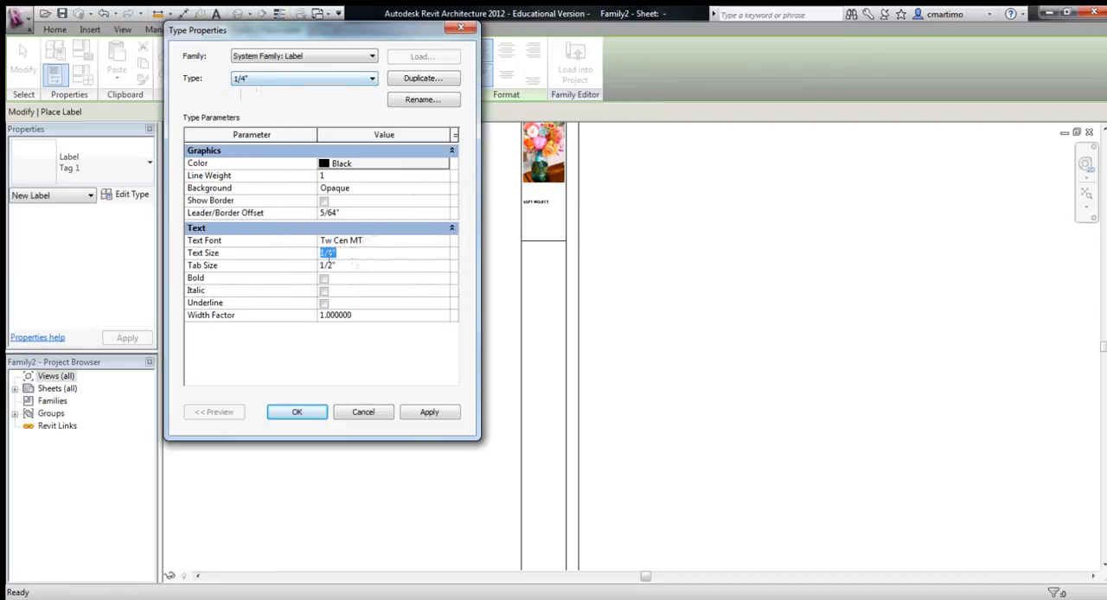
pyautogui.click(410, 413)
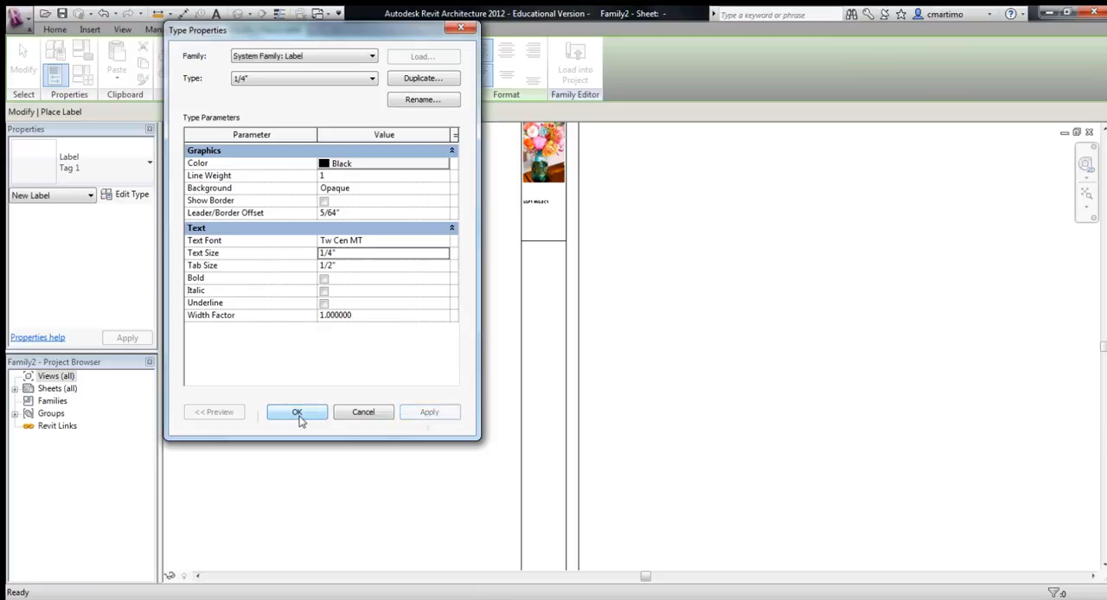
pyautogui.click(297, 413)
# - Duplicate the 1/4" label type as 1/2" and set its text size to 1/2"
pyautogui.click(131, 194)
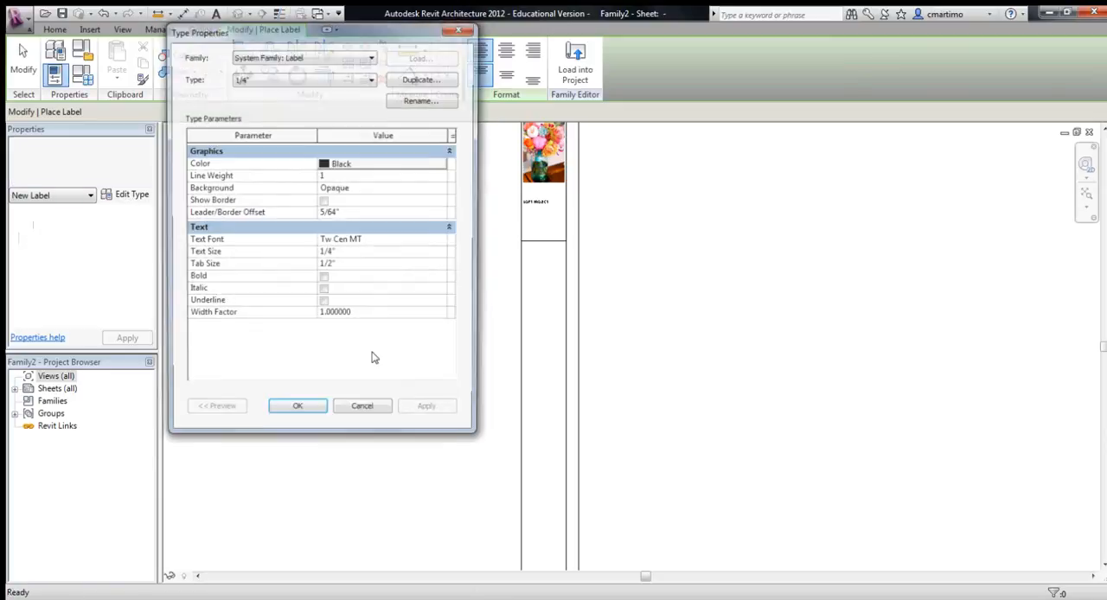
pyautogui.click(420, 79)
pyautogui.write('1/2"')
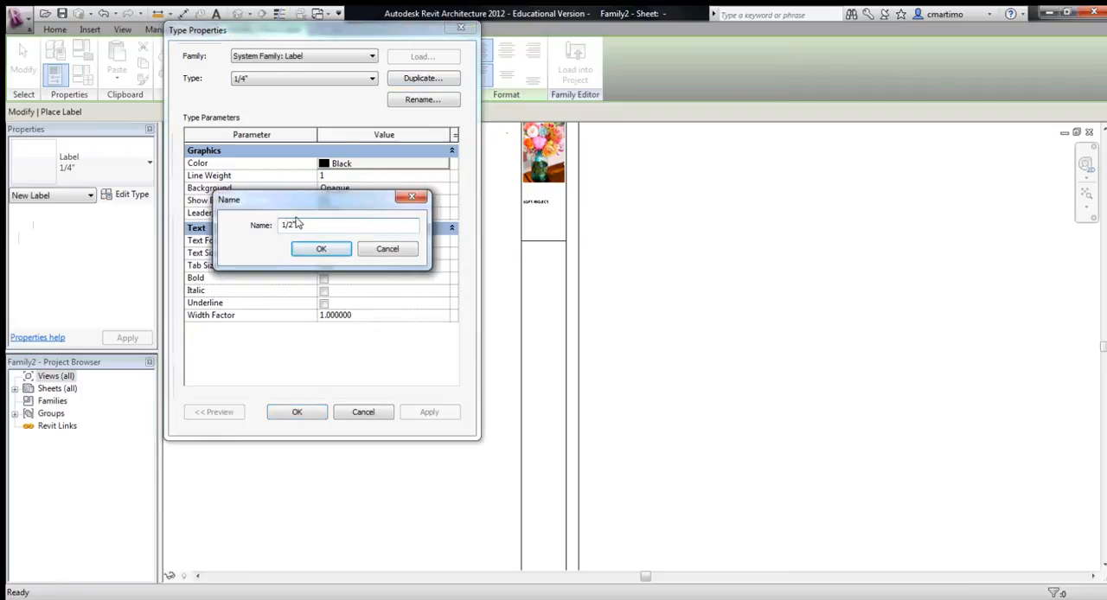
pyautogui.click(320, 250)
pyautogui.click(376, 252)
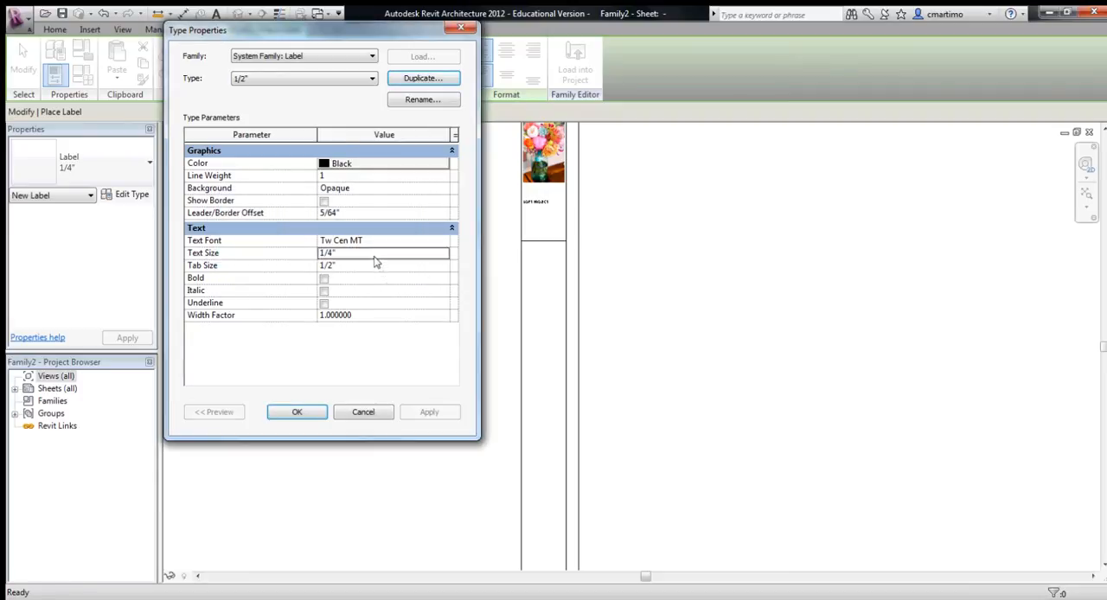
pyautogui.write('1/2')
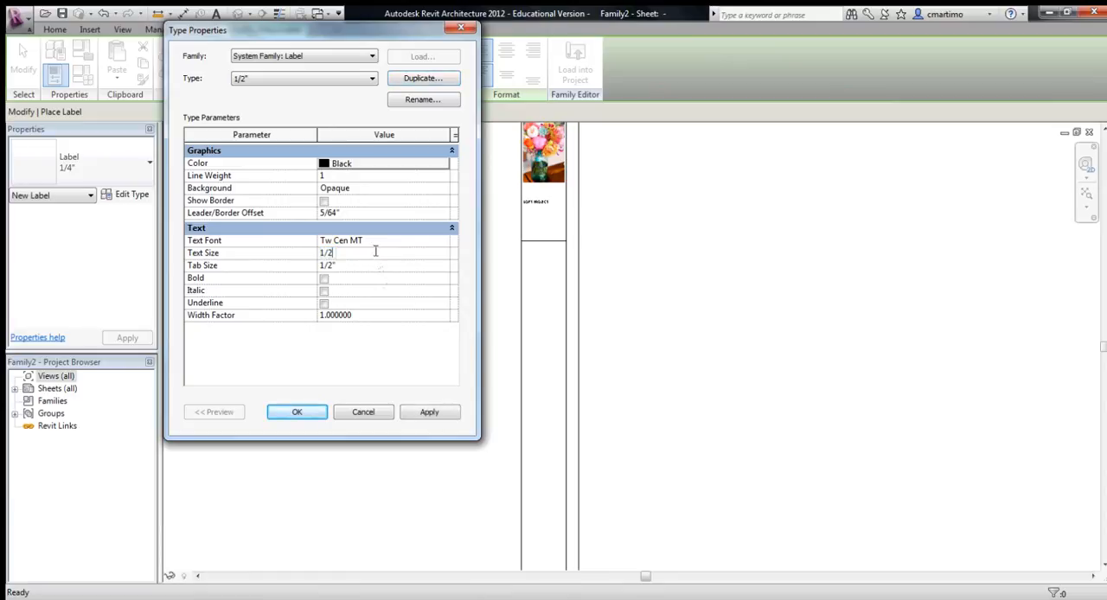
pyautogui.write('"')
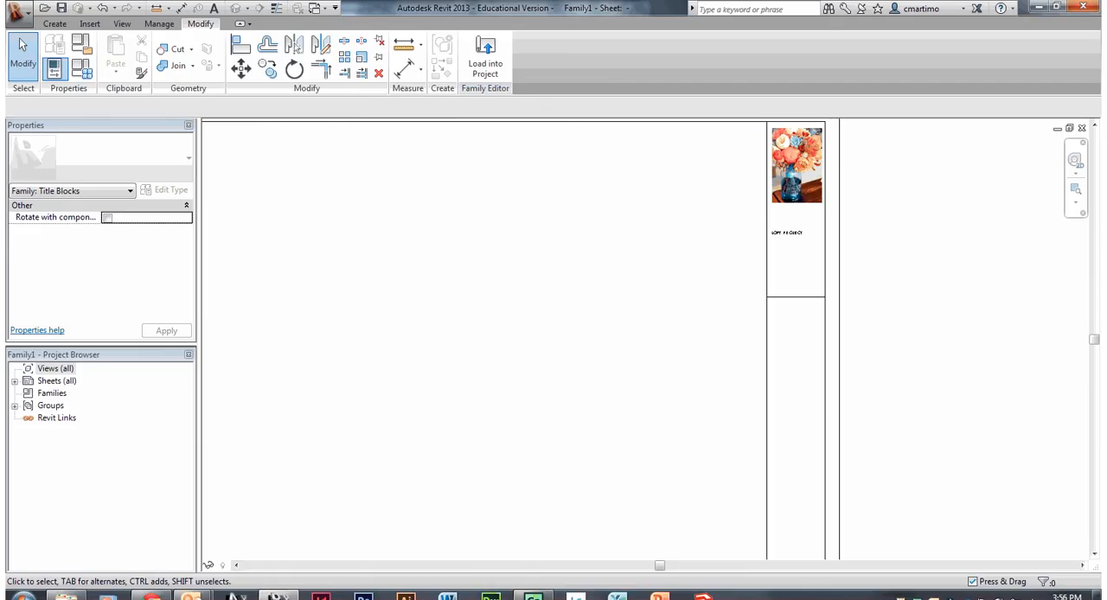
# - Place a Date/Time Stamp label in the 1/8" type below the LOFT PROJECT text in the title strip
pyautogui.moveTo(793, 365); pyautogui.dragTo(655, 349, button='middle')
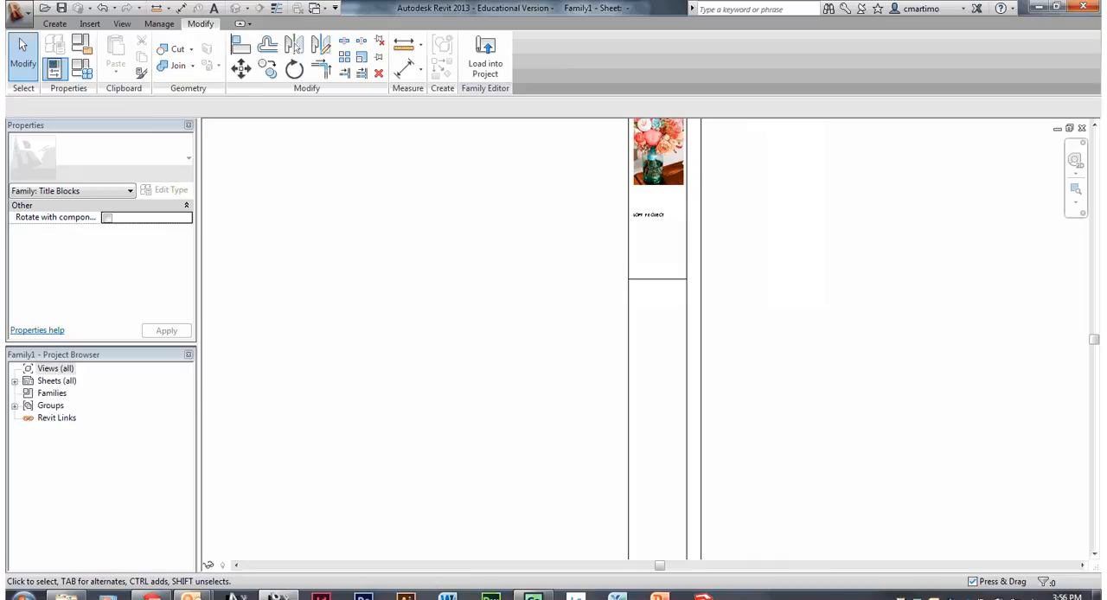
pyautogui.scroll(1, 651, 440)
pyautogui.click(54, 24)
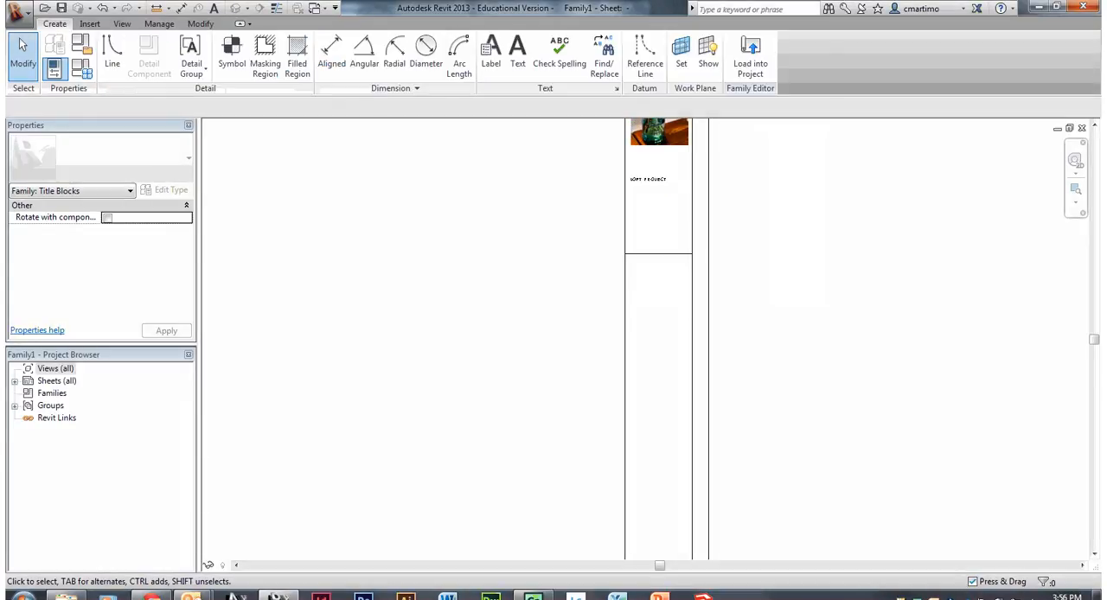
pyautogui.click(492, 50)
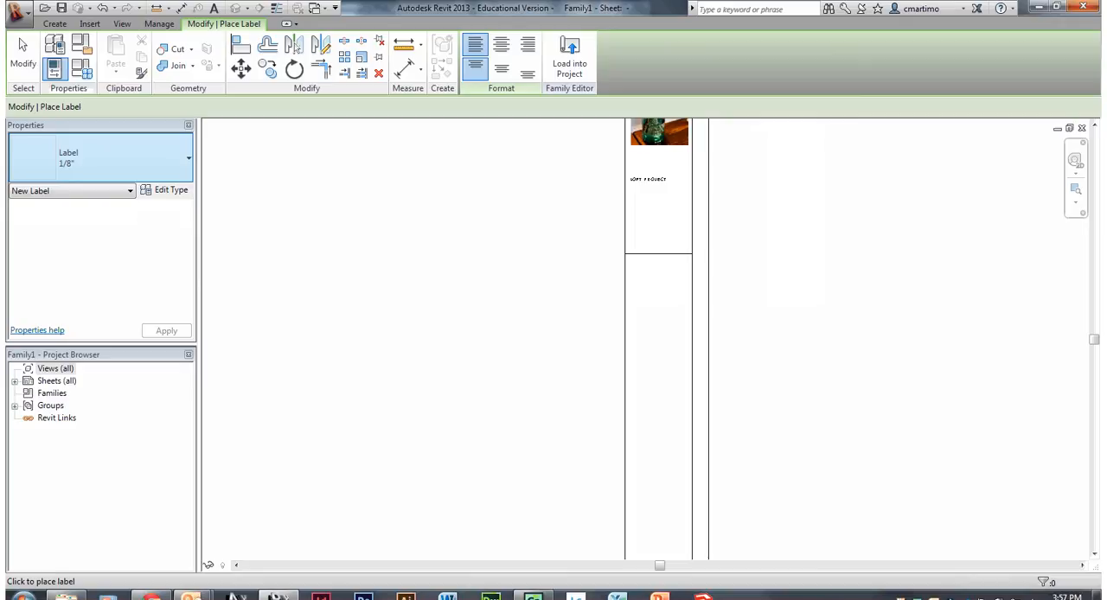
pyautogui.click(638, 200)
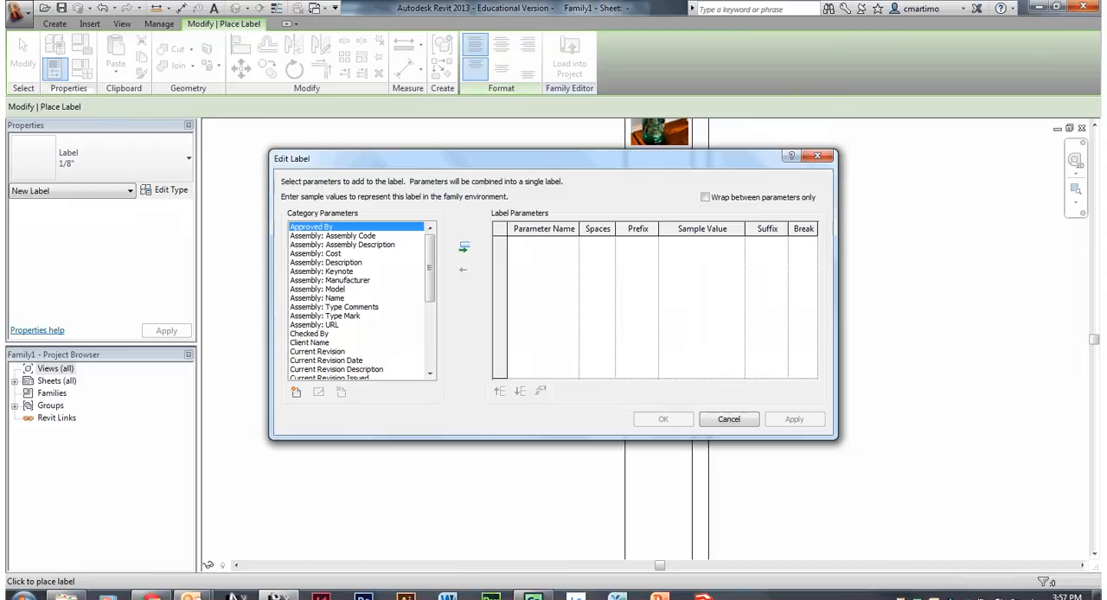
pyautogui.moveTo(429, 268); pyautogui.dragTo(432, 334)
pyautogui.click(319, 262)
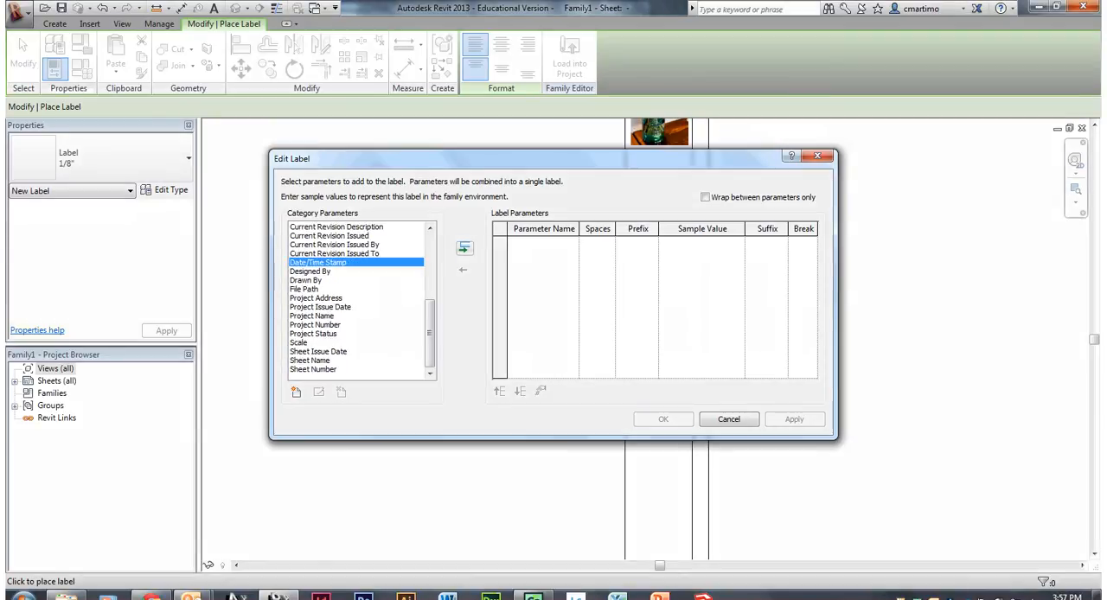
pyautogui.click(464, 249)
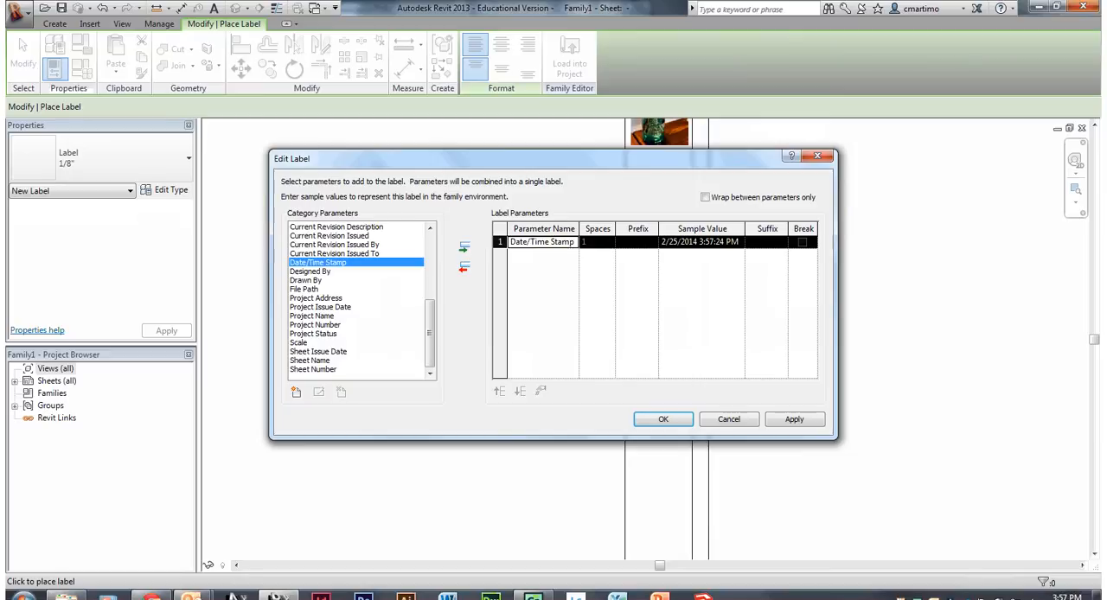
pyautogui.click(664, 418)
pyautogui.scroll(4, 649, 413)
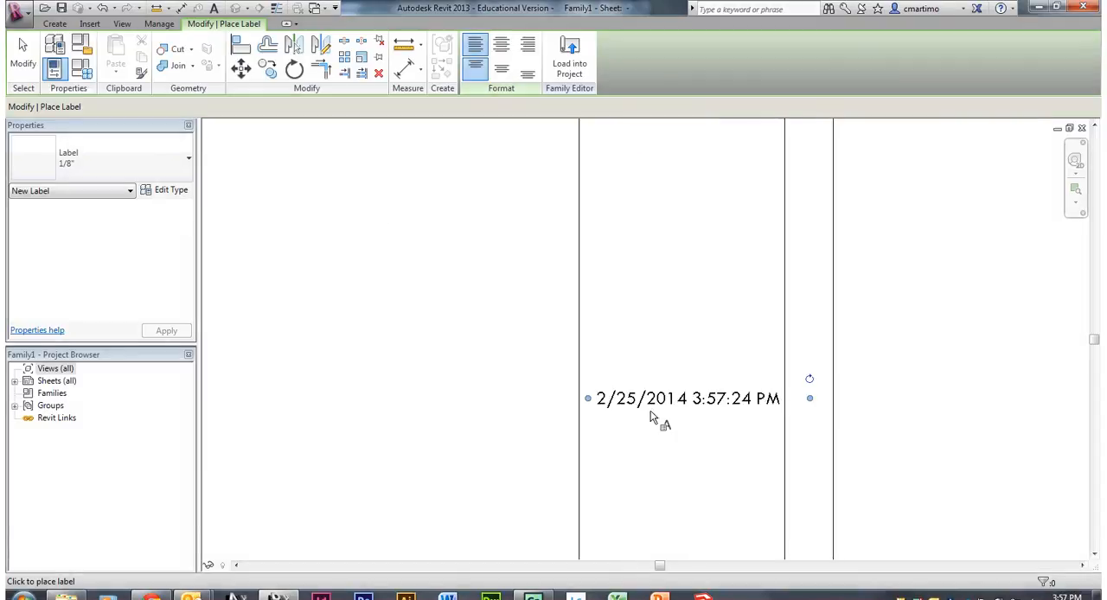
pyautogui.moveTo(742, 453); pyautogui.dragTo(719, 429, button='middle')
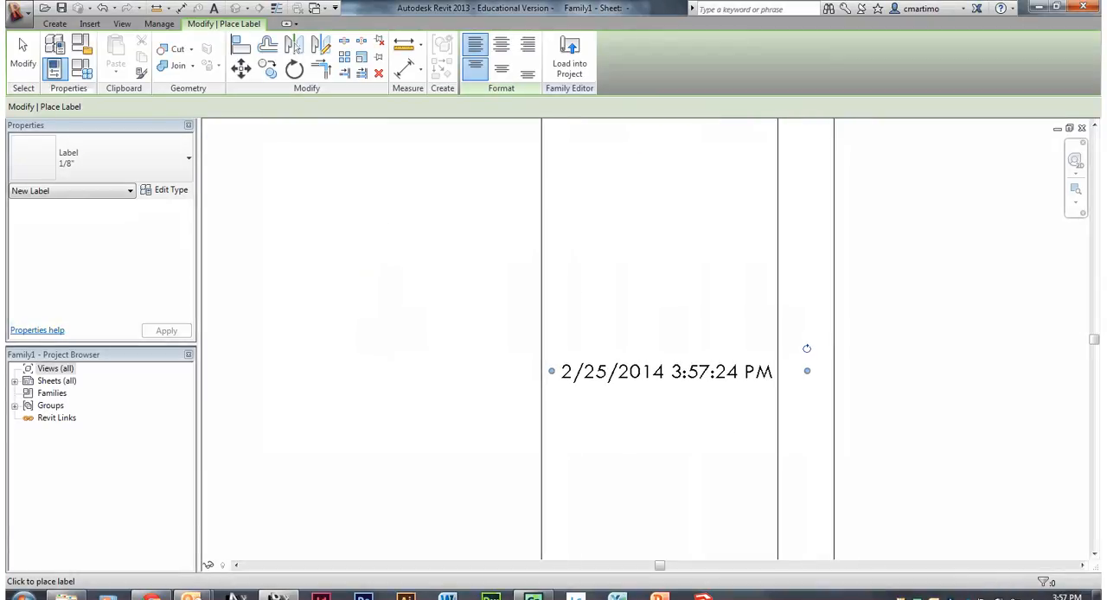
pyautogui.press('Escape')
# - Narrow the date/time label so it wraps onto two lines inside the title strip
pyautogui.click(679, 371)
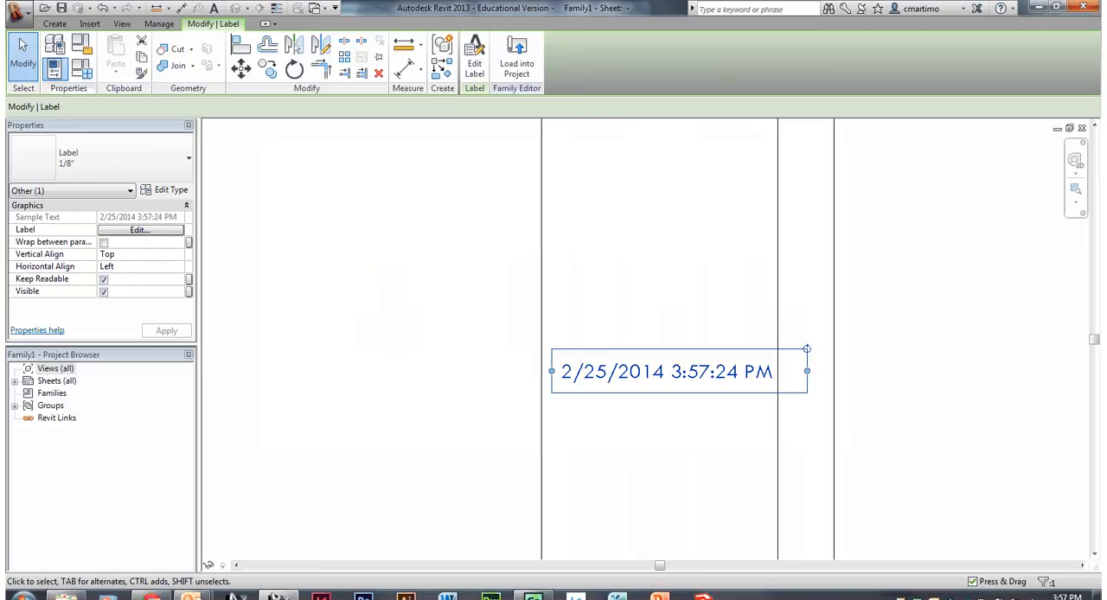
pyautogui.moveTo(807, 371); pyautogui.dragTo(723, 383)
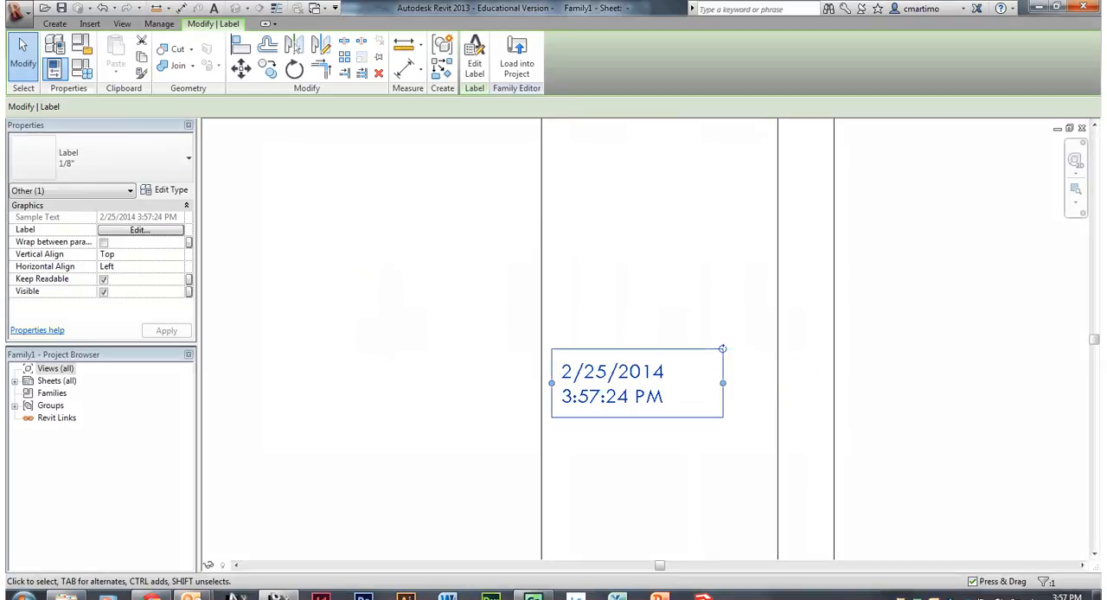
pyautogui.press('Escape')
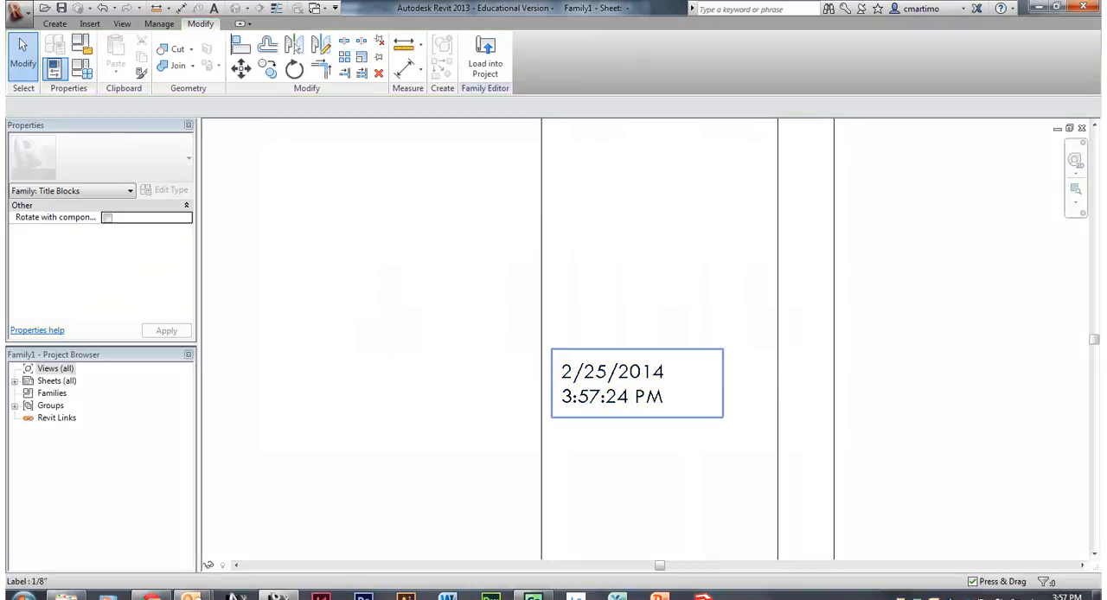
# - Place a Sheet Number label in the 1/2" type in the lowest cell of the title strip
pyautogui.scroll(-5, 620, 338)
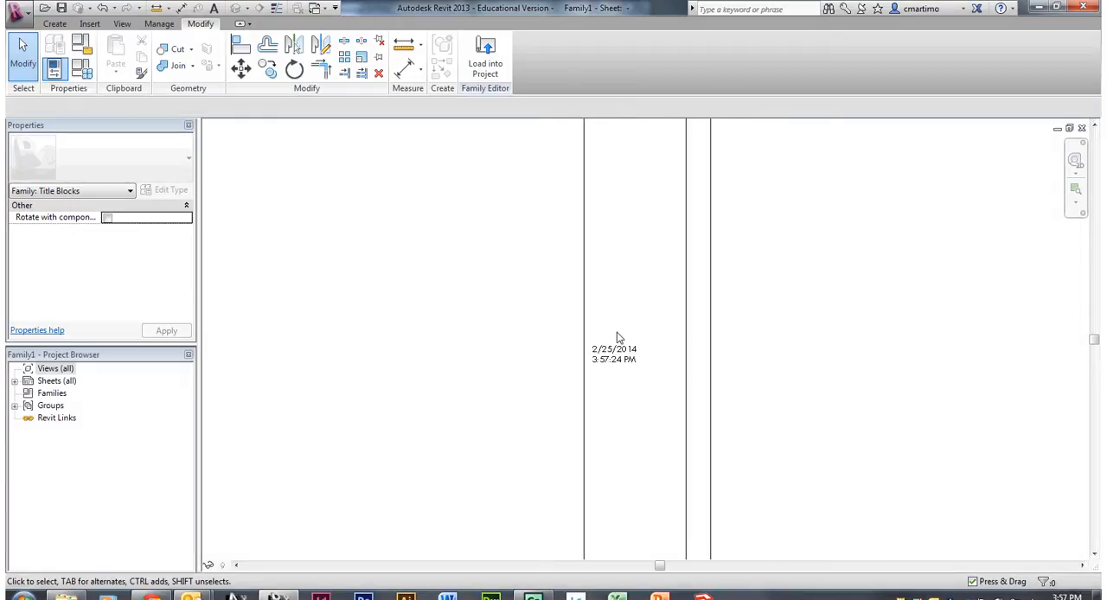
pyautogui.moveTo(632, 484); pyautogui.dragTo(656, 316, button='middle')
pyautogui.moveTo(680, 493); pyautogui.dragTo(674, 294, button='middle')
pyautogui.scroll(2, 672, 371)
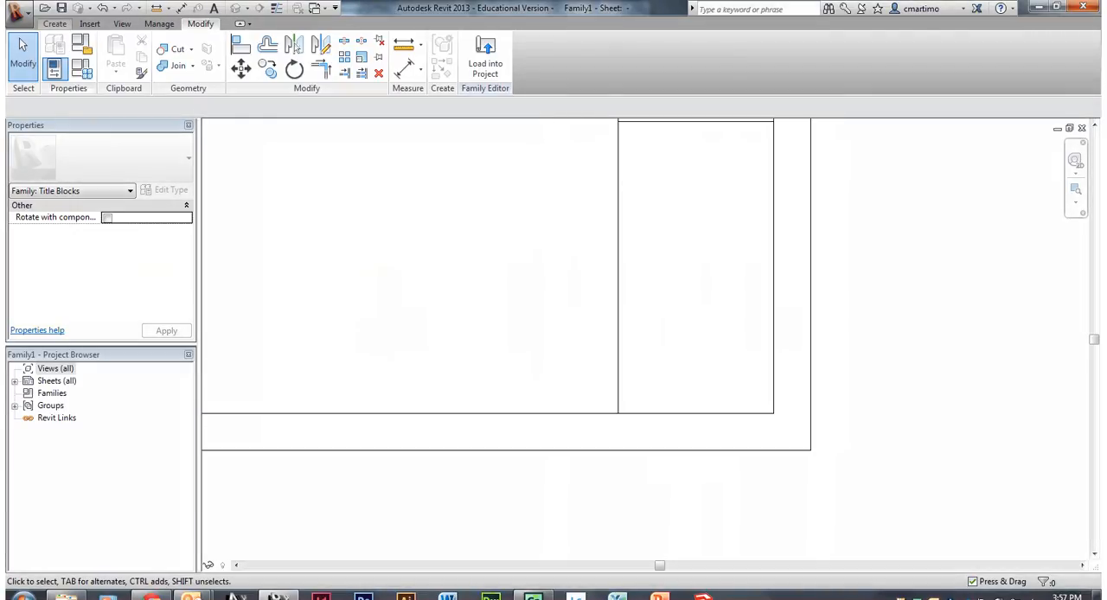
pyautogui.click(55, 23)
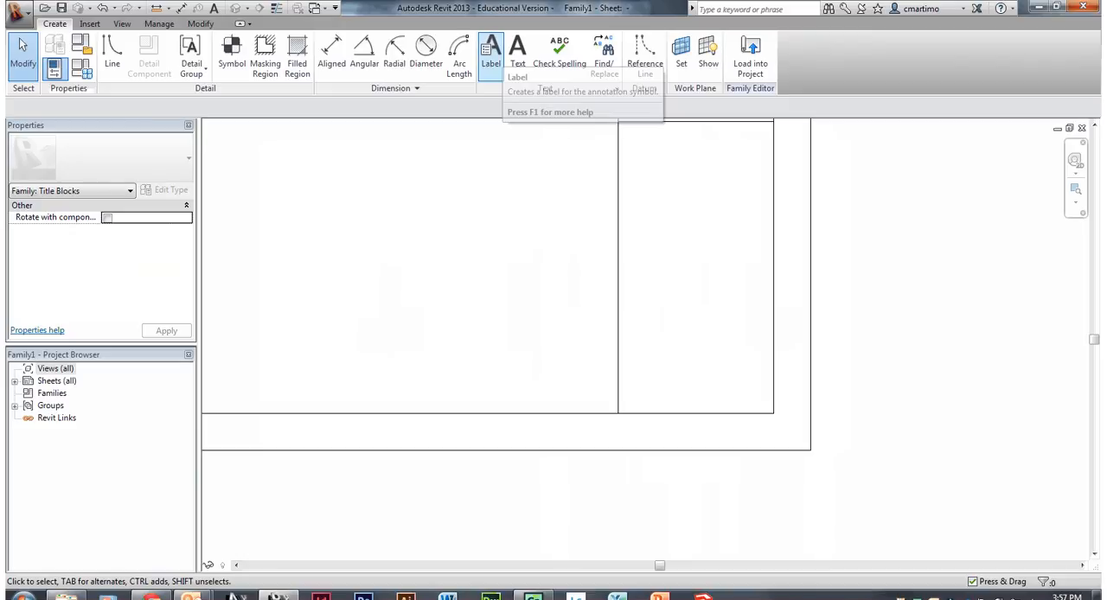
pyautogui.click(490, 53)
pyautogui.click(137, 160)
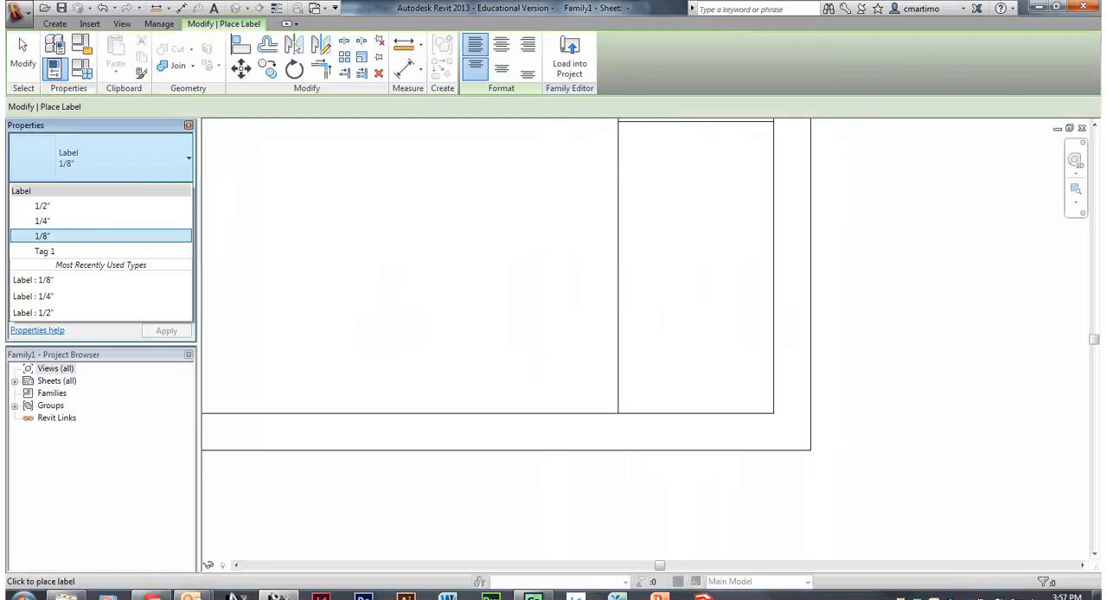
pyautogui.click(43, 206)
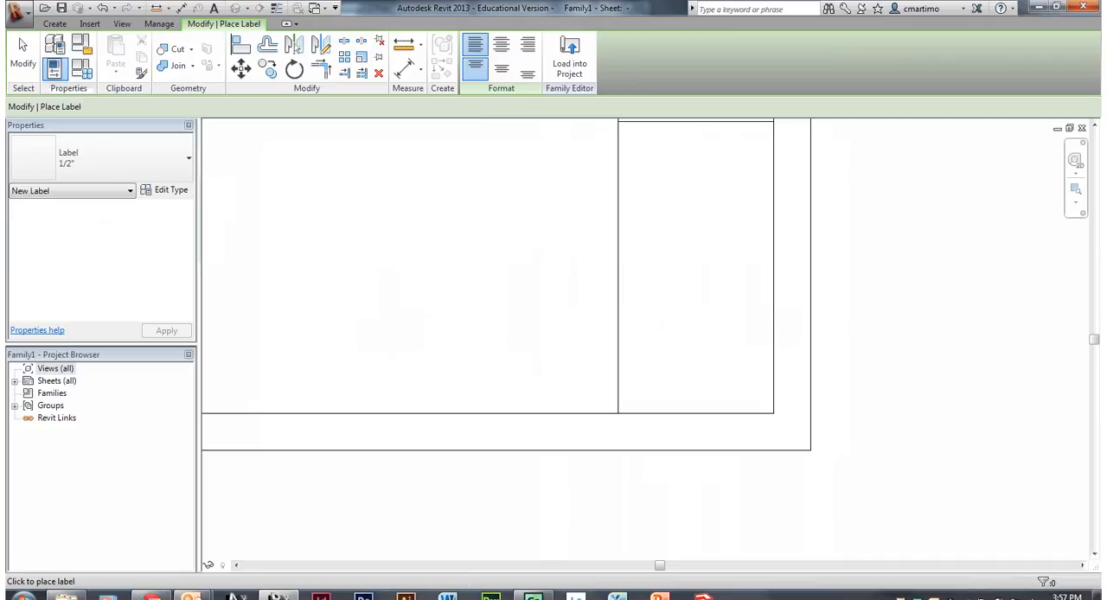
pyautogui.click(662, 323)
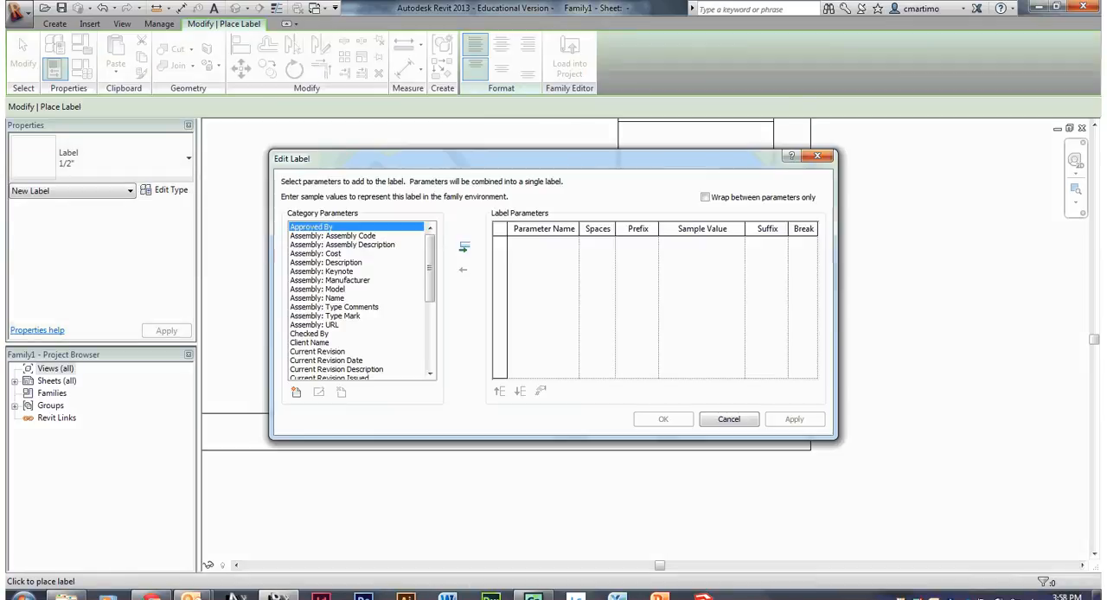
pyautogui.scroll(-6, 475, 326)
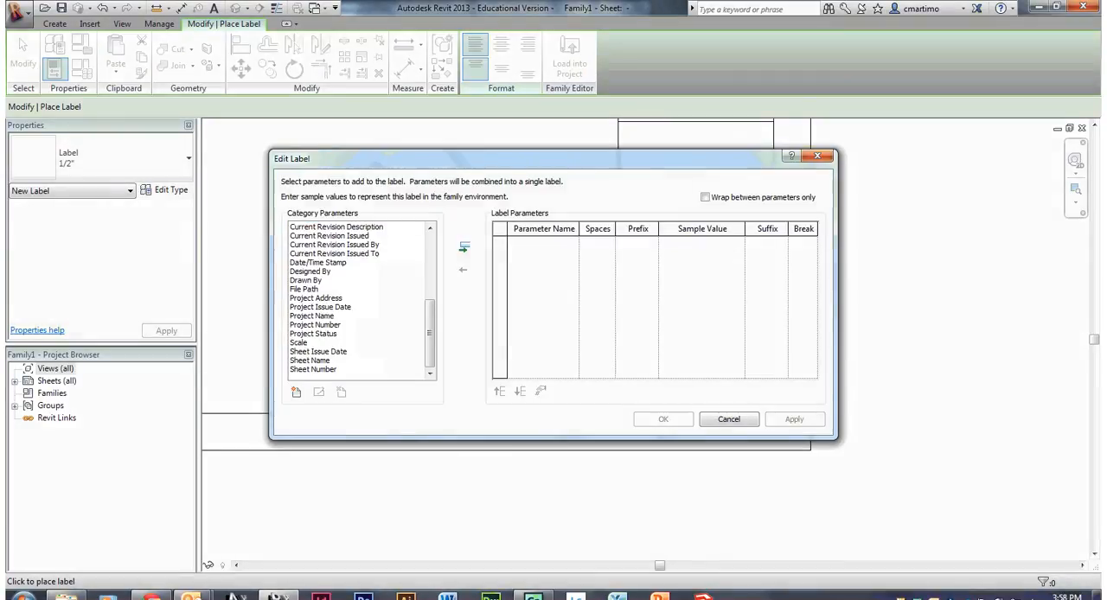
pyautogui.click(313, 369)
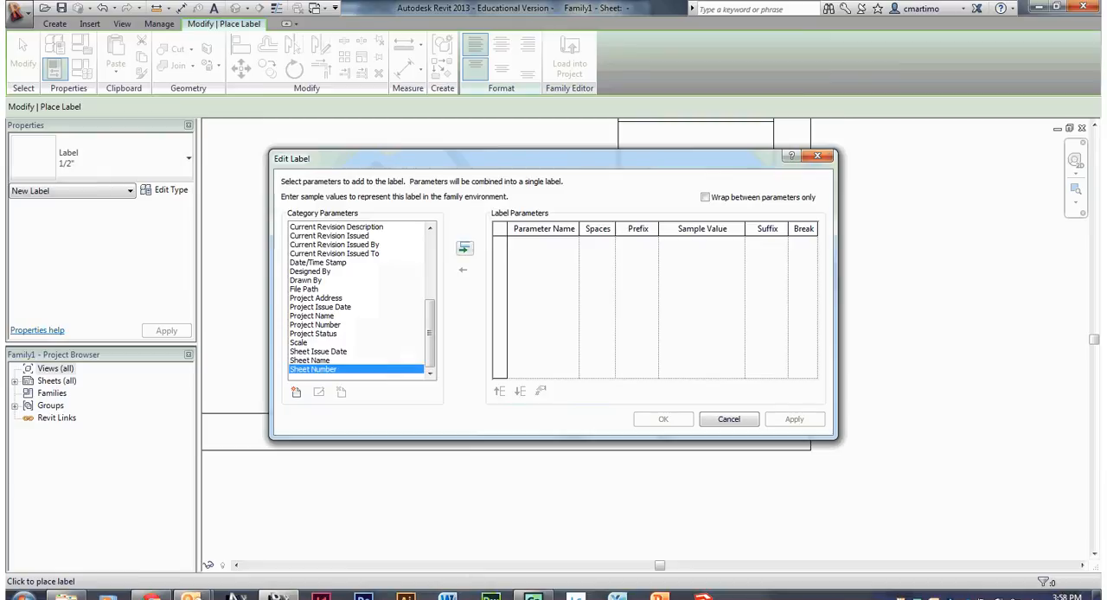
pyautogui.click(464, 248)
pyautogui.press('Return')
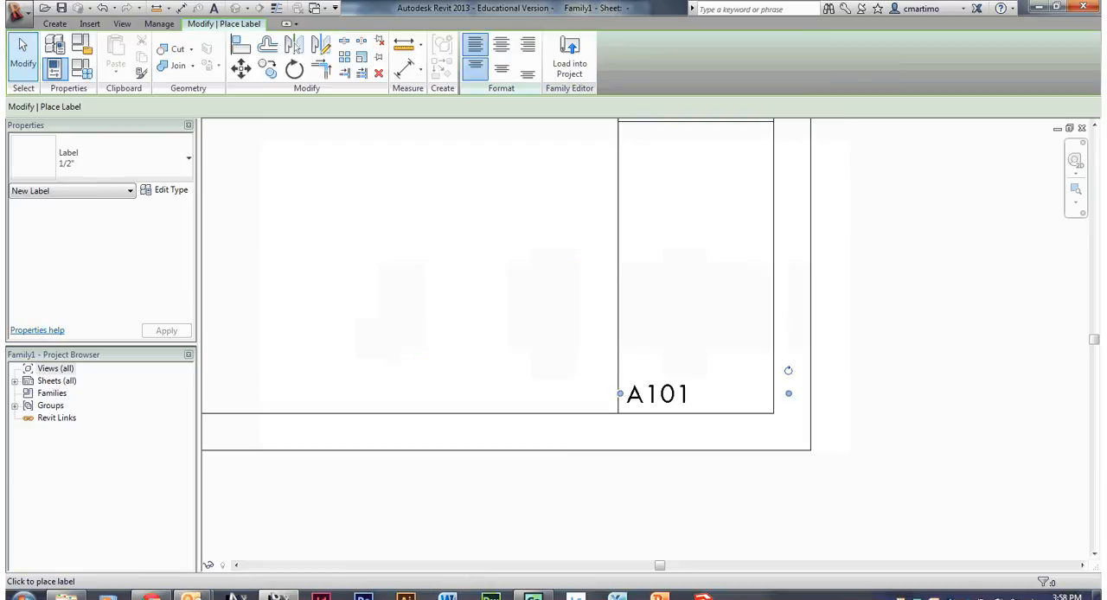
pyautogui.press('Escape')
# - Move the sheet number label slightly up and right, and narrow its box to fit inside the title strip
pyautogui.moveTo(662, 394); pyautogui.dragTo(669, 385)
pyautogui.moveTo(795, 384); pyautogui.dragTo(766, 384)
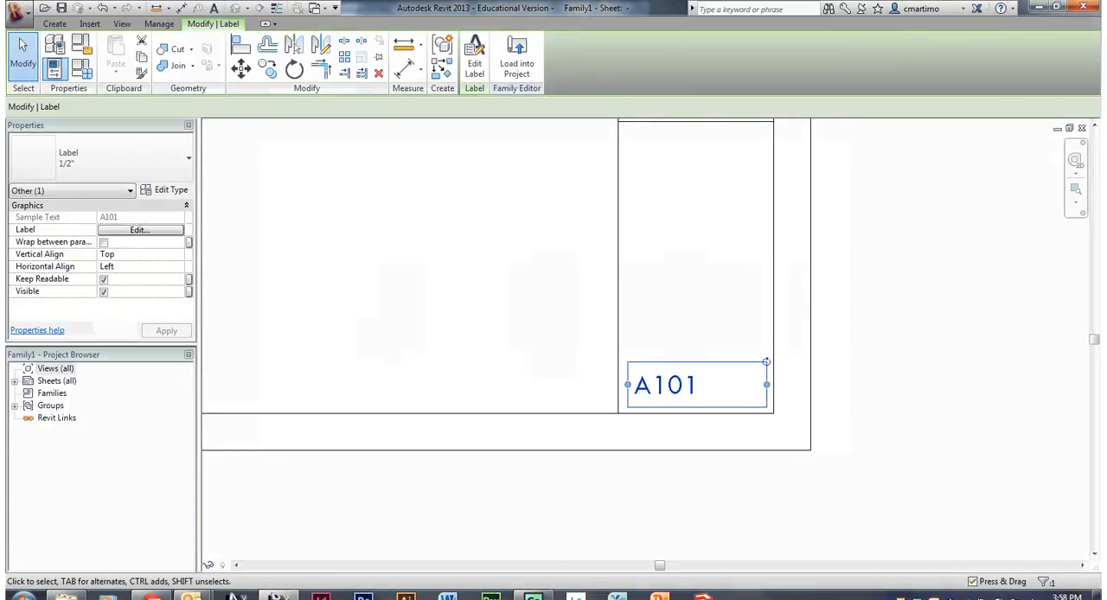
pyautogui.press('Escape')
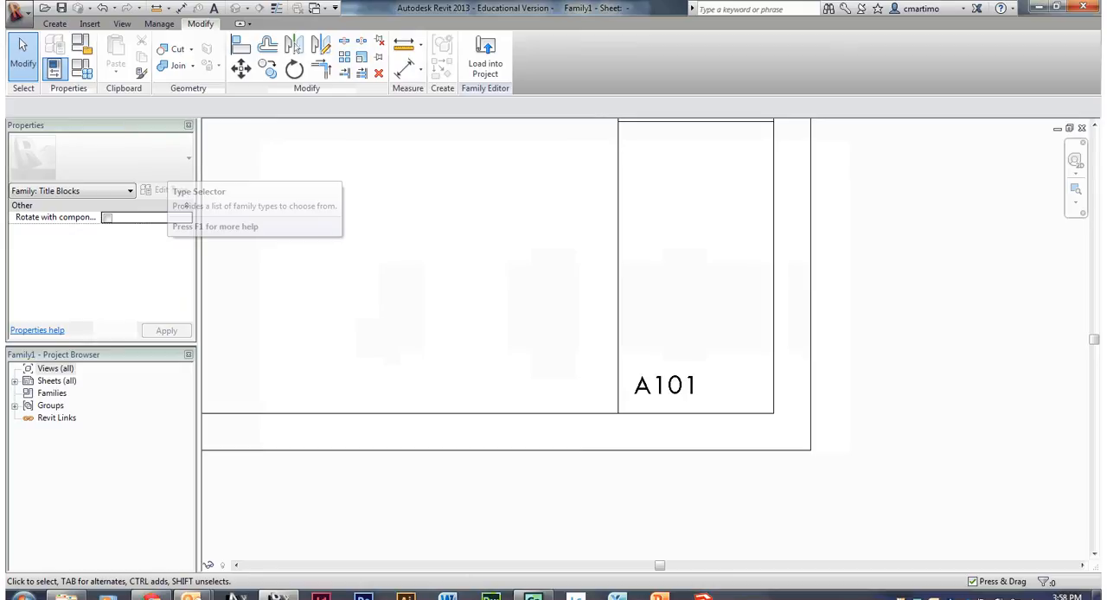
# - Place the text "SHEET NO." in the .5" text type just above the sheet number label
pyautogui.click(54, 24)
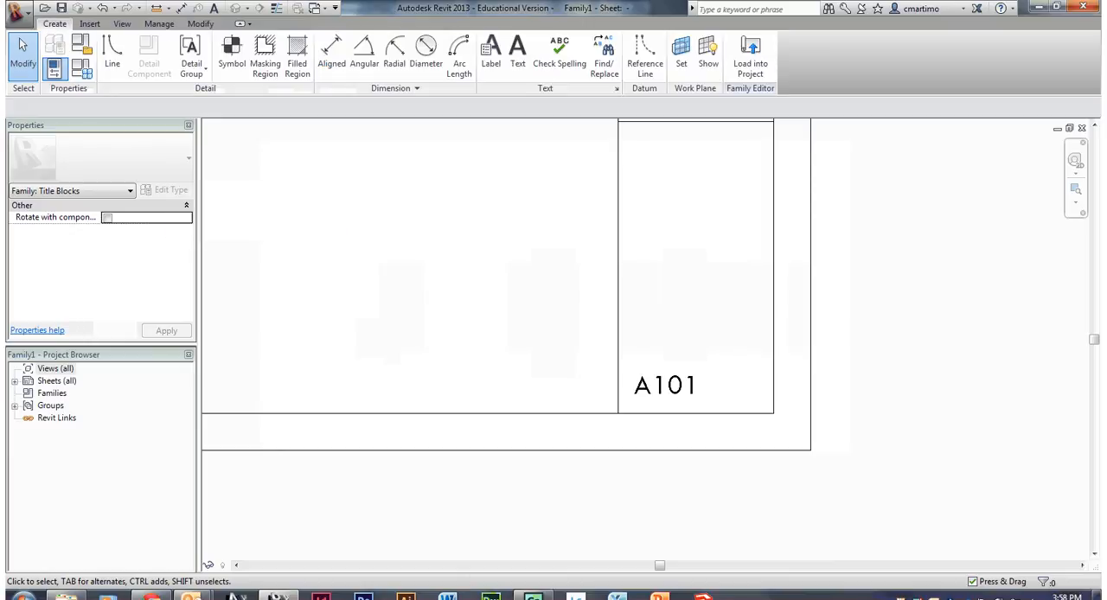
pyautogui.click(517, 54)
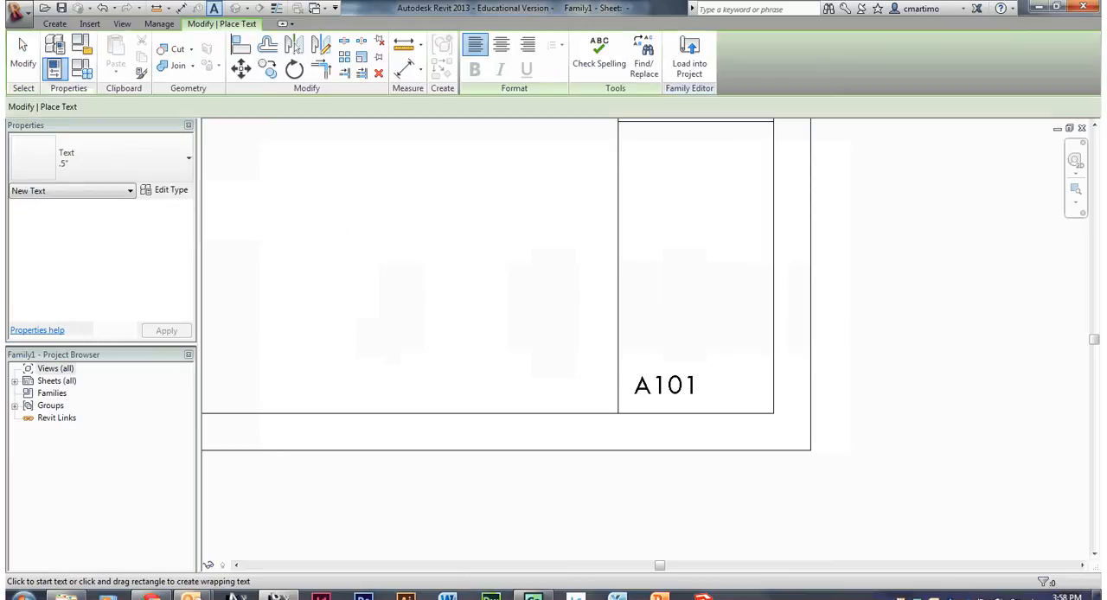
pyautogui.click(626, 342)
pyautogui.write('SHEET NO.')
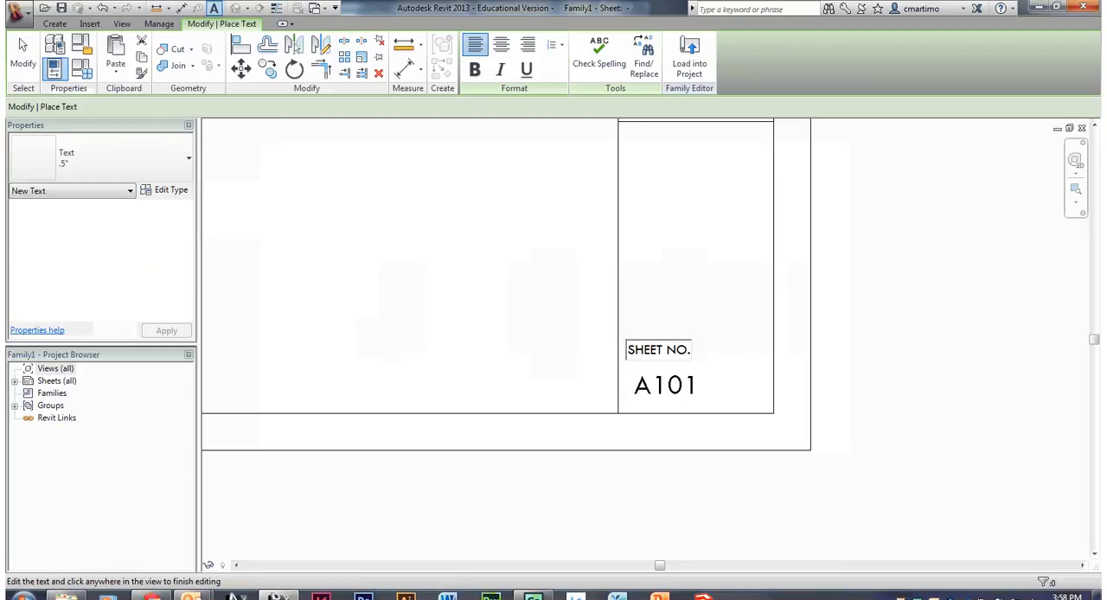
pyautogui.click(22, 54)
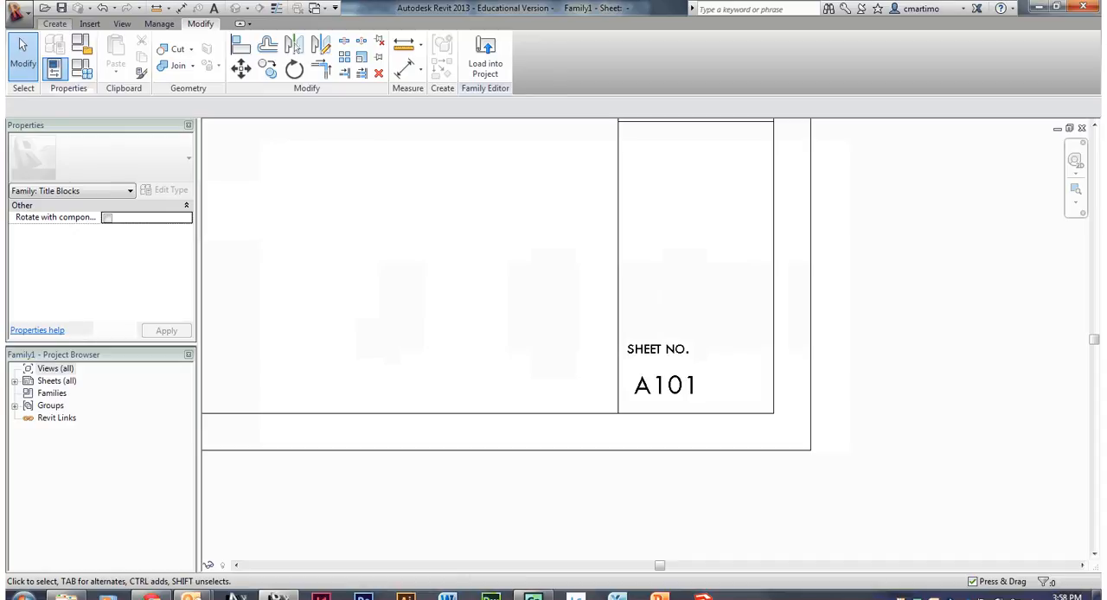
# - Draw a 2" horizontal line across the title strip just above the SHEET NO. text, about 1 1/4" above the bottom border
pyautogui.click(54, 24)
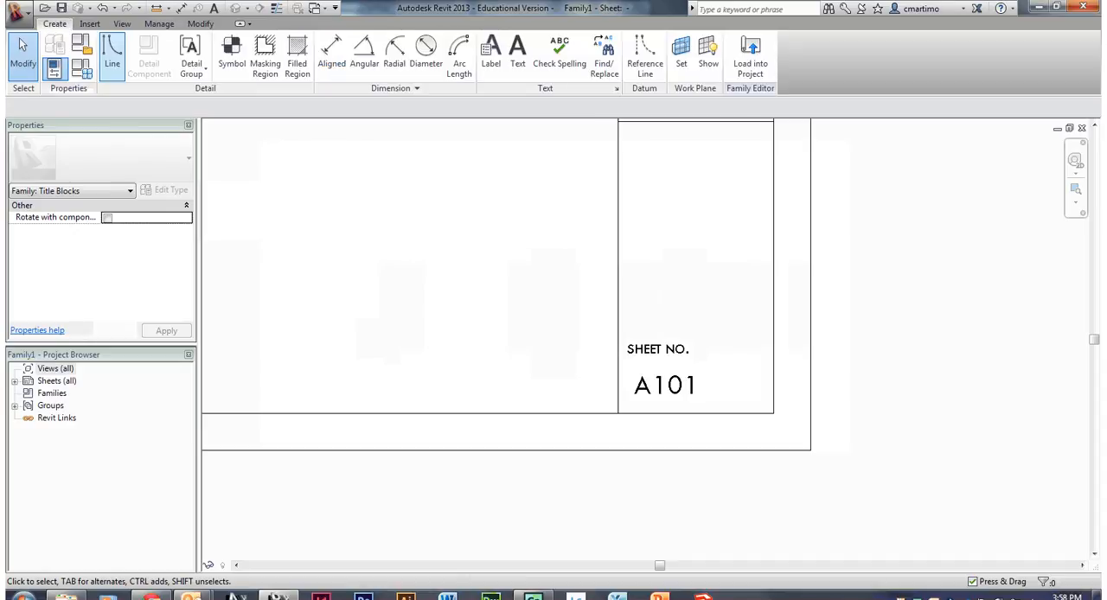
pyautogui.click(111, 54)
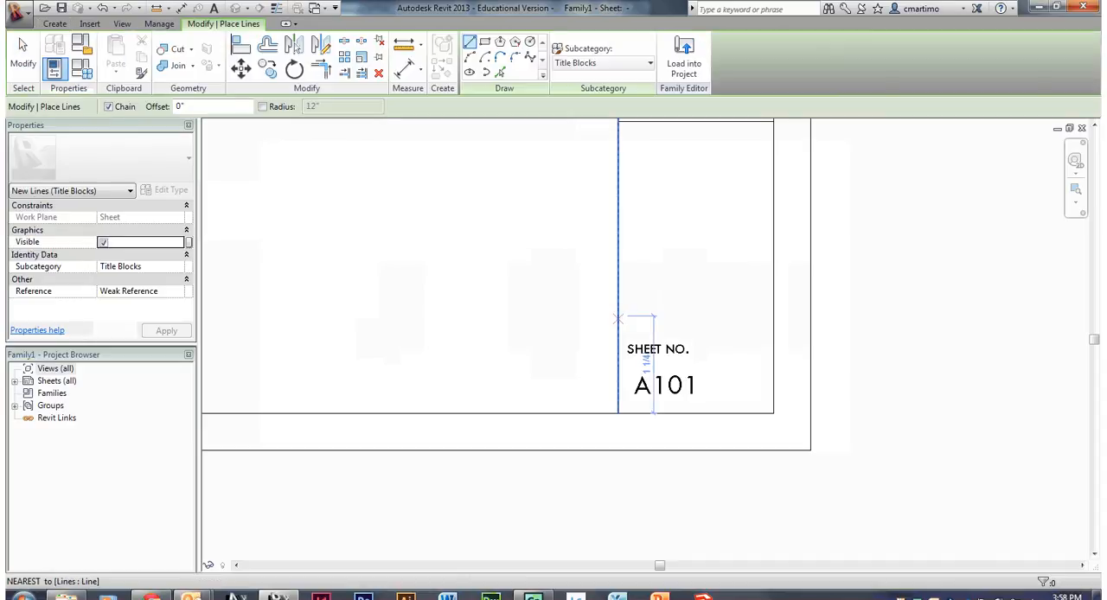
pyautogui.click(617, 316)
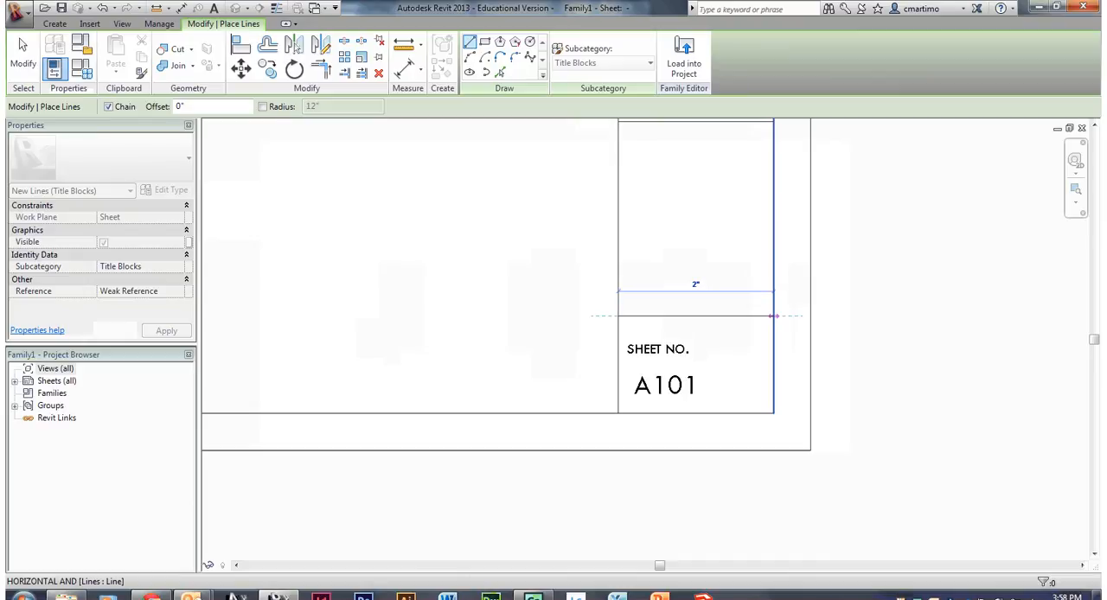
pyautogui.click(774, 317)
pyautogui.press('Escape')
pyautogui.press('Escape')
pyautogui.scroll(-3, 692, 256)
pyautogui.scroll(5, 774, 388)
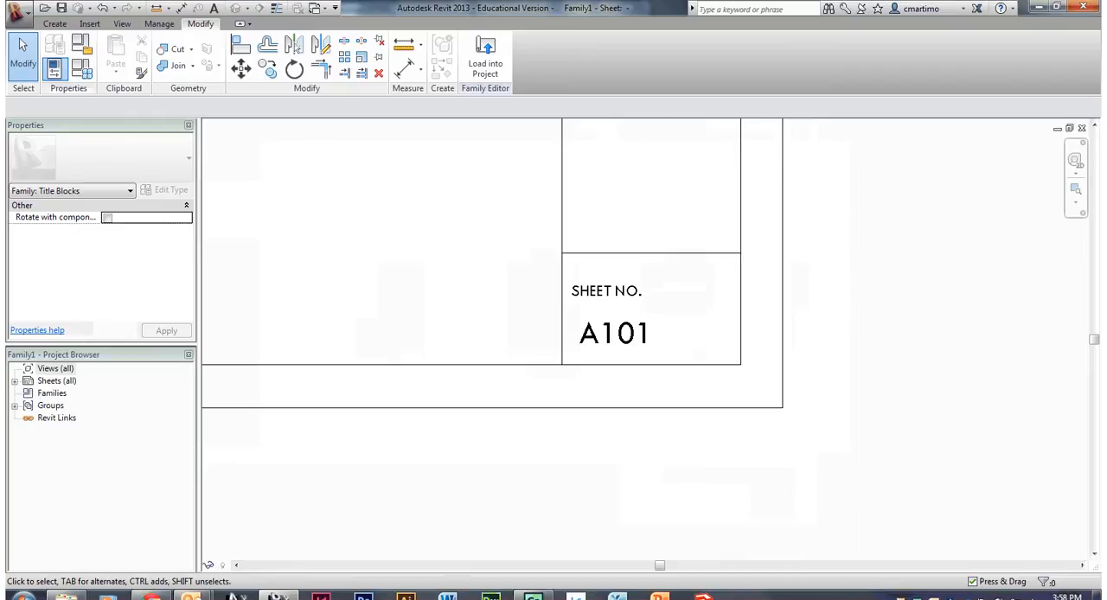
pyautogui.moveTo(638, 214); pyautogui.dragTo(726, 404, button='middle')
pyautogui.scroll(-3, 717, 395)
pyautogui.moveTo(697, 193); pyautogui.dragTo(717, 386, button='middle')
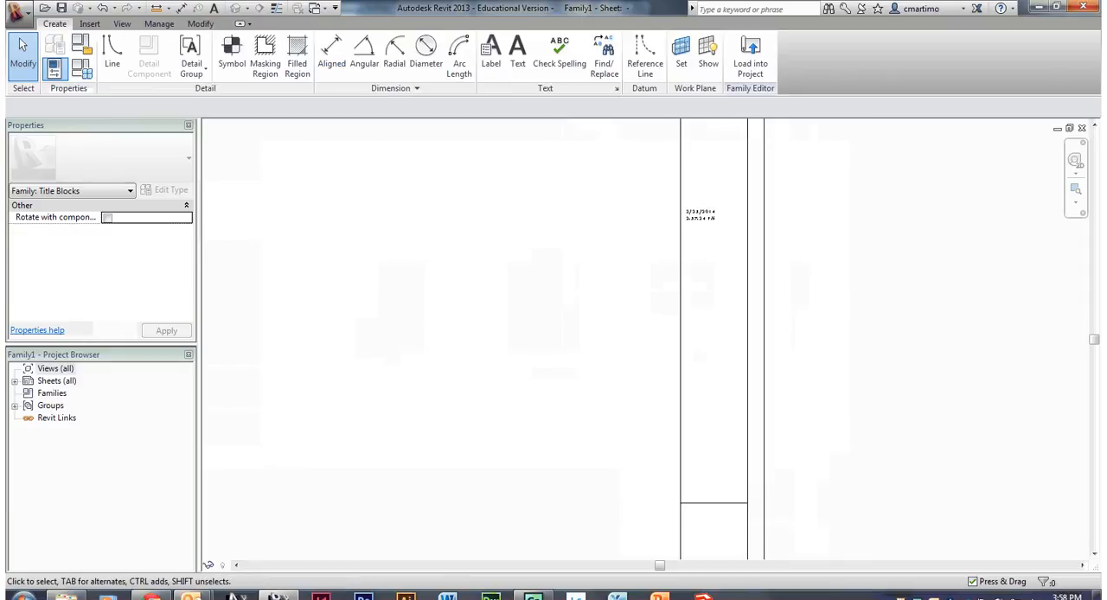
pyautogui.moveTo(701, 214); pyautogui.dragTo(663, 118, button='middle')
pyautogui.scroll(2, 674, 510)
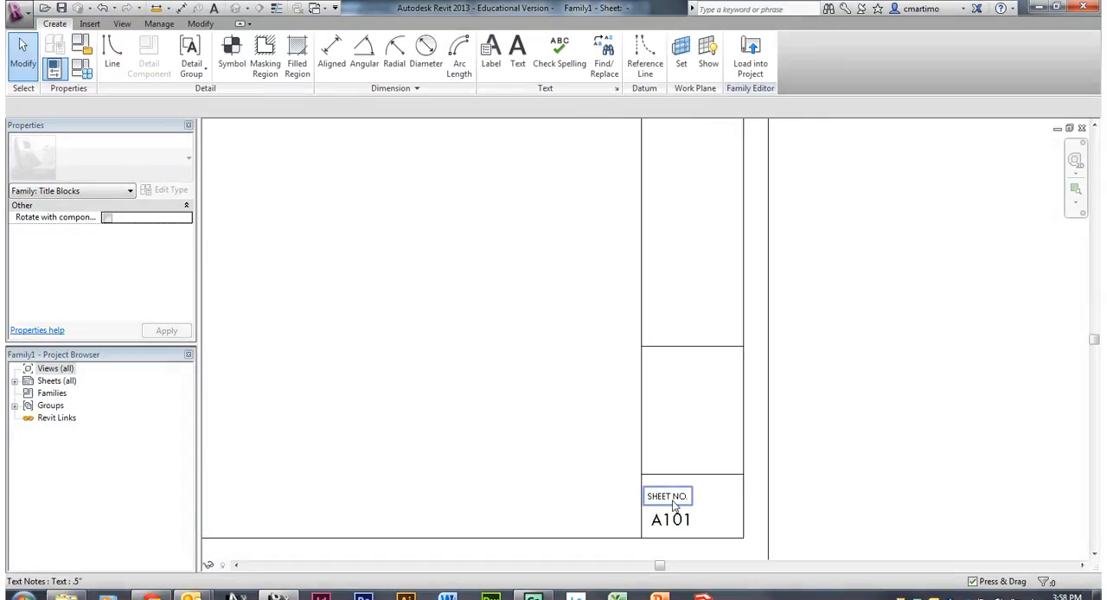